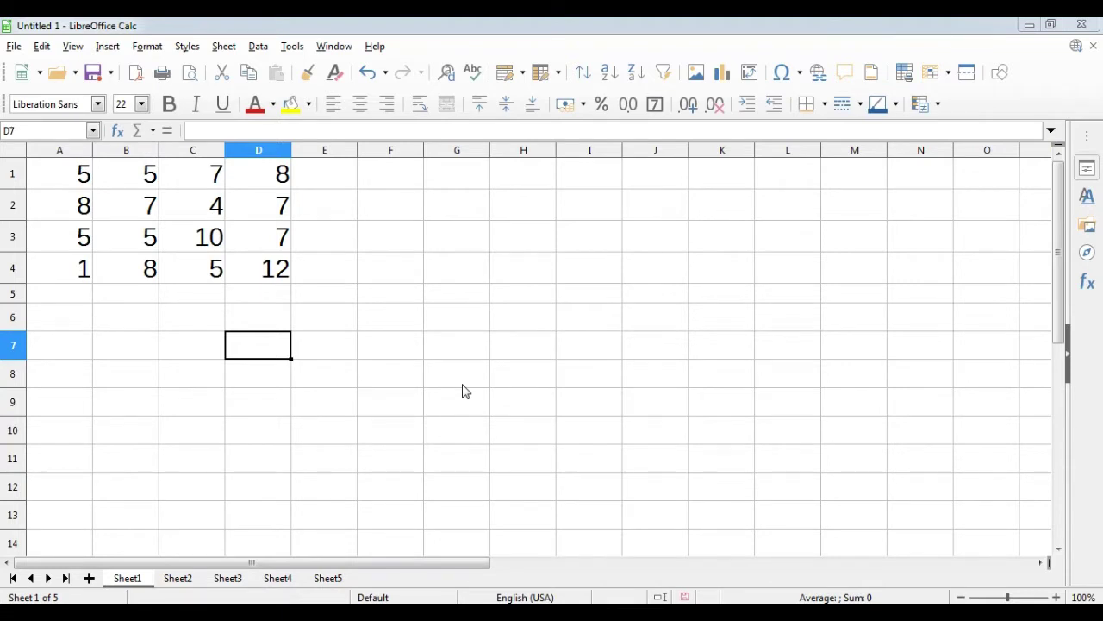
Enter the formula =5+5 in cell D6.
left_click(256, 321)
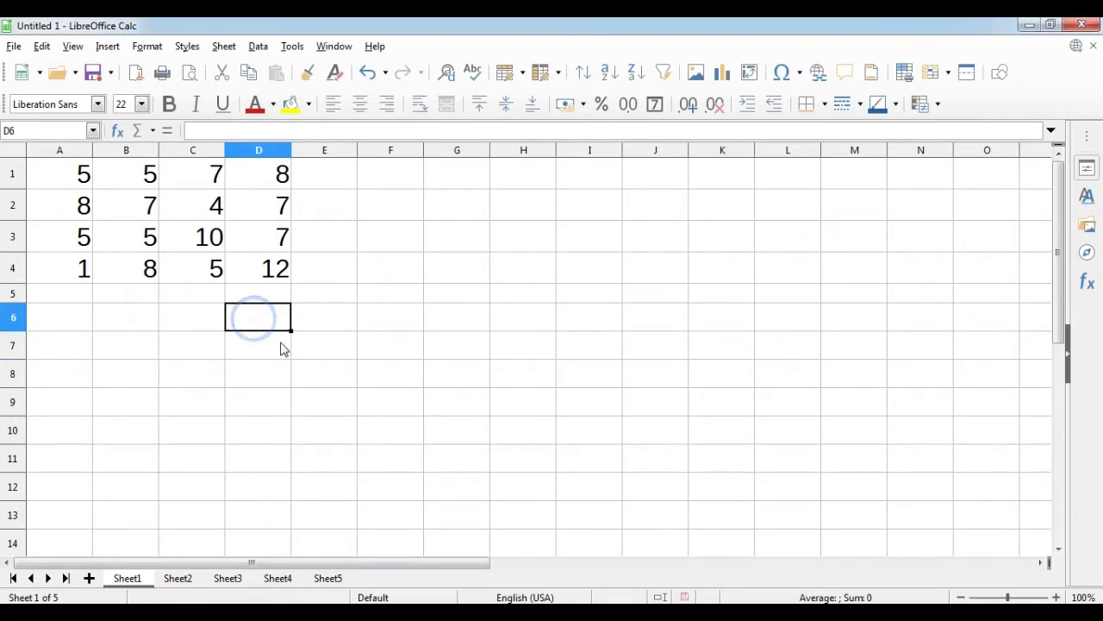
type("=")
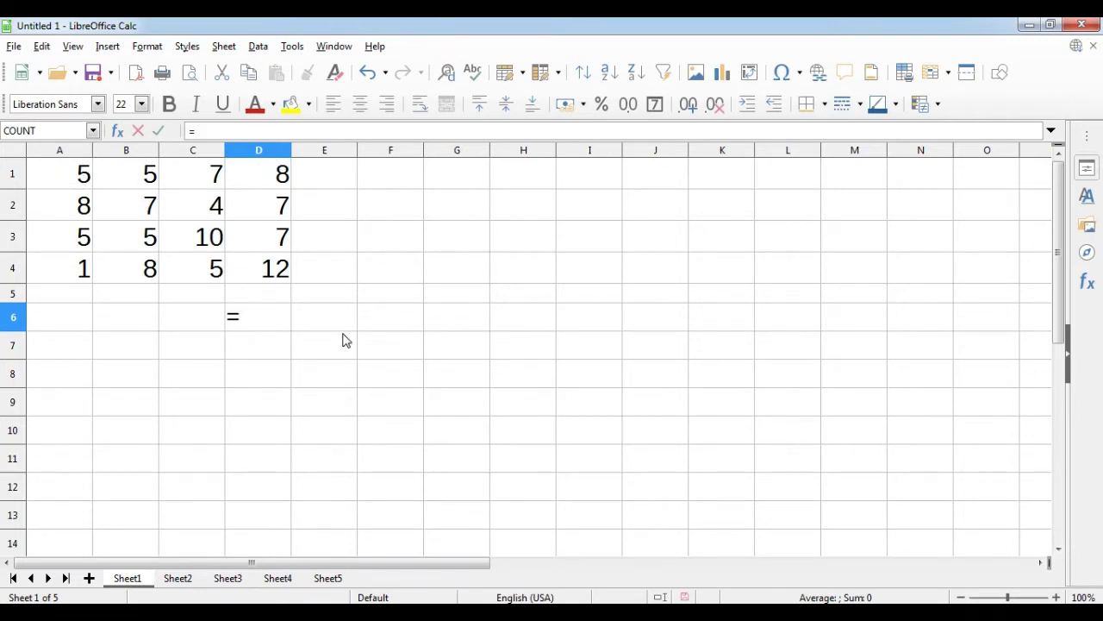
type("5++")
key("BackSpace")
type("5")
key("Return")
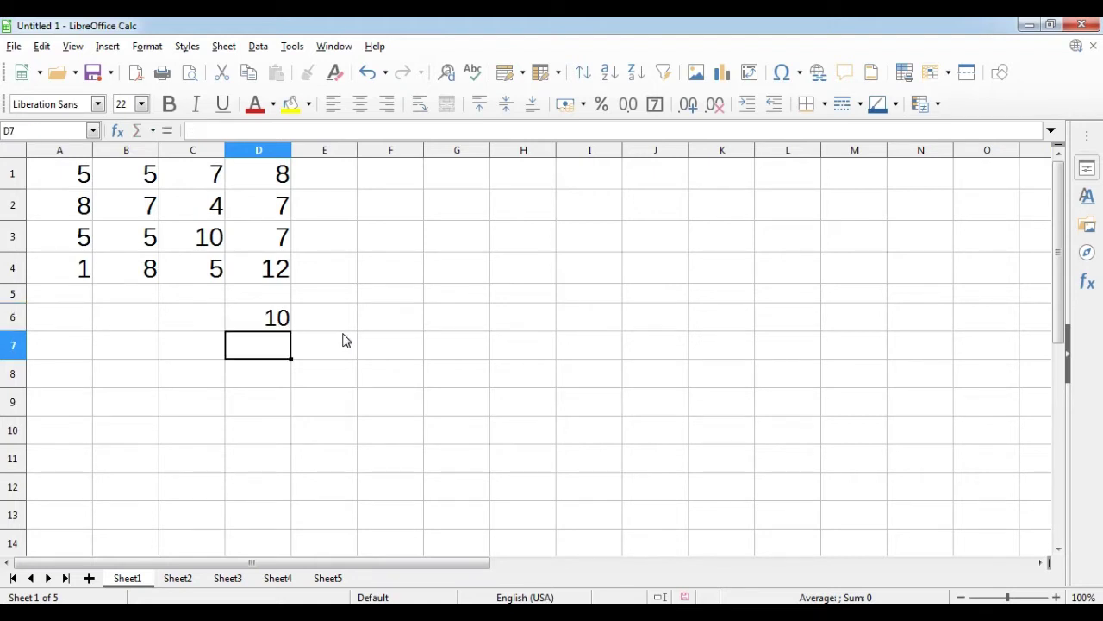
key("Up")
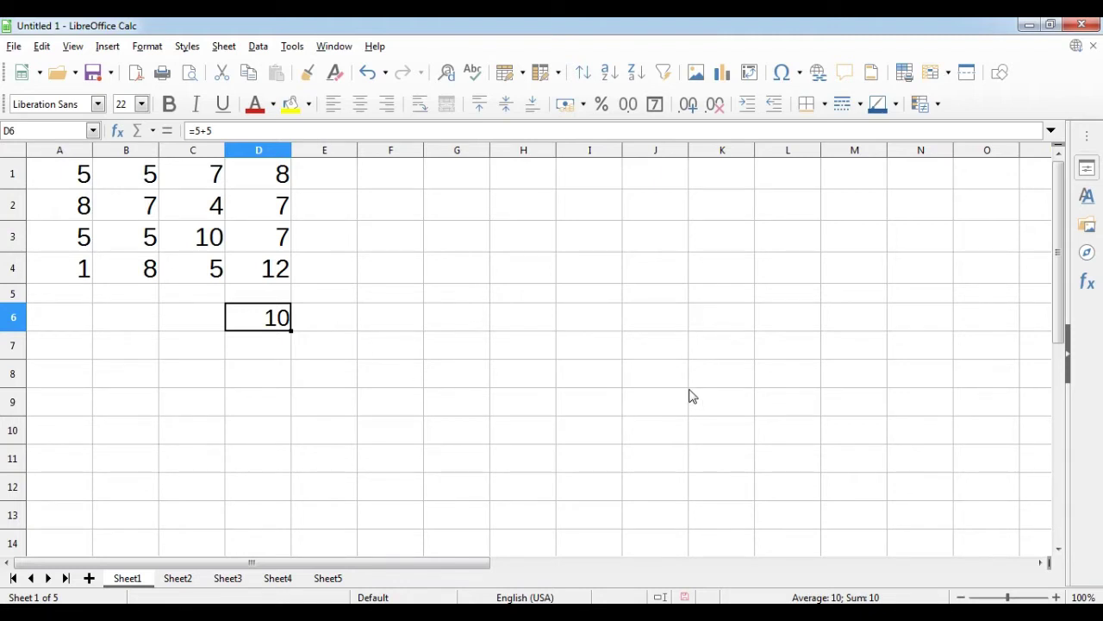
Enter the formula =8+9 in cell J8.
left_click(658, 375)
type("=")
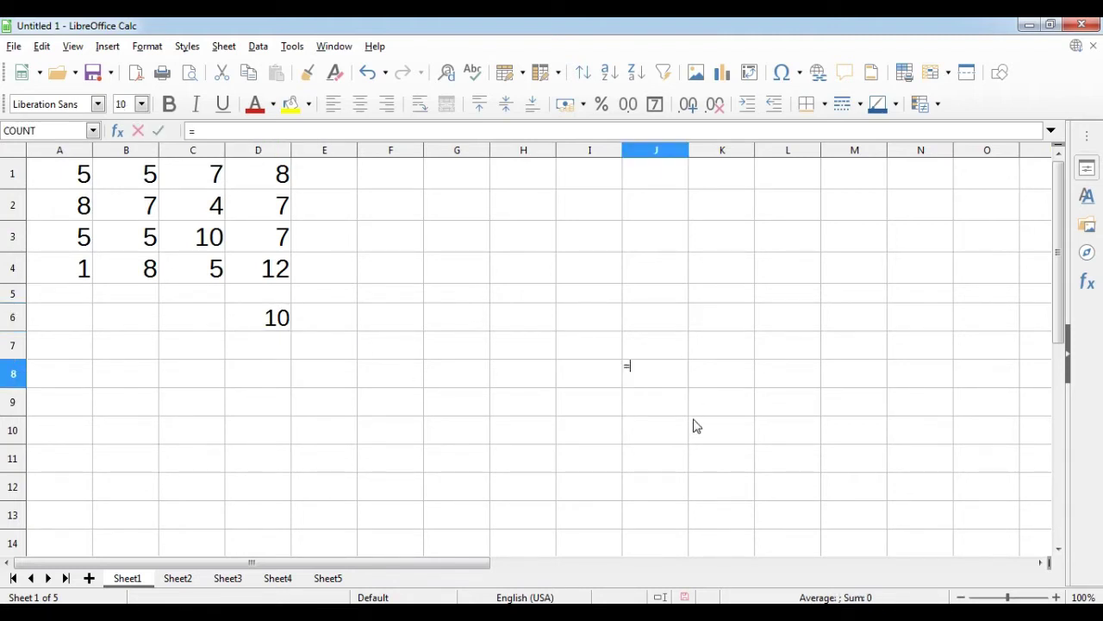
type("8+9")
key("Return")
key("Up")
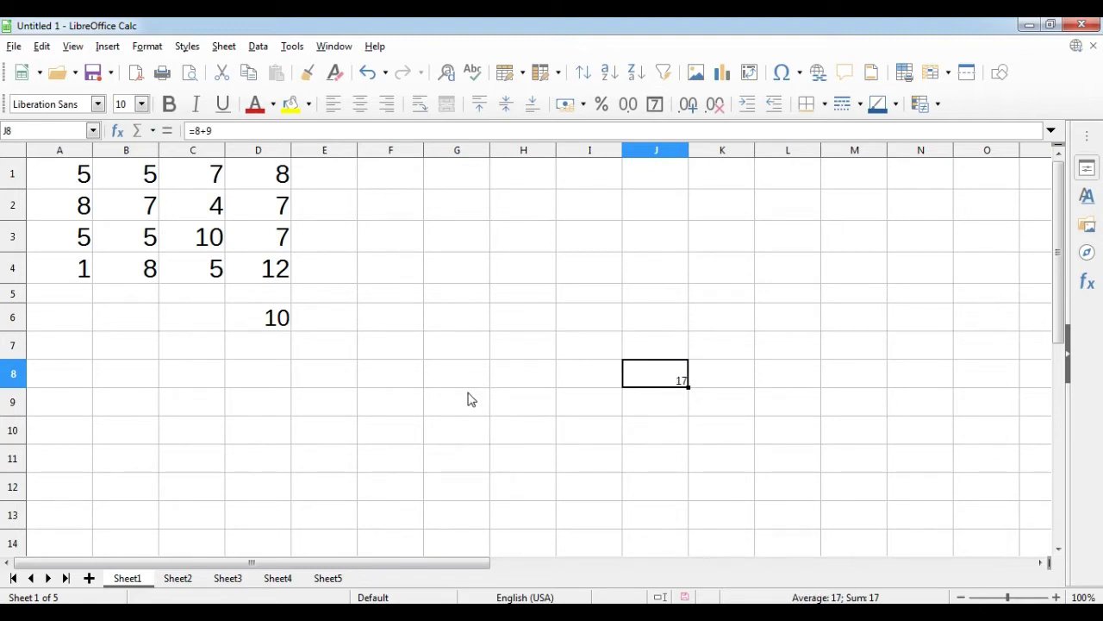
Examine the plus operator in D6's formula and leave it unedited, and check the cell reference of D4.
left_click(320, 384)
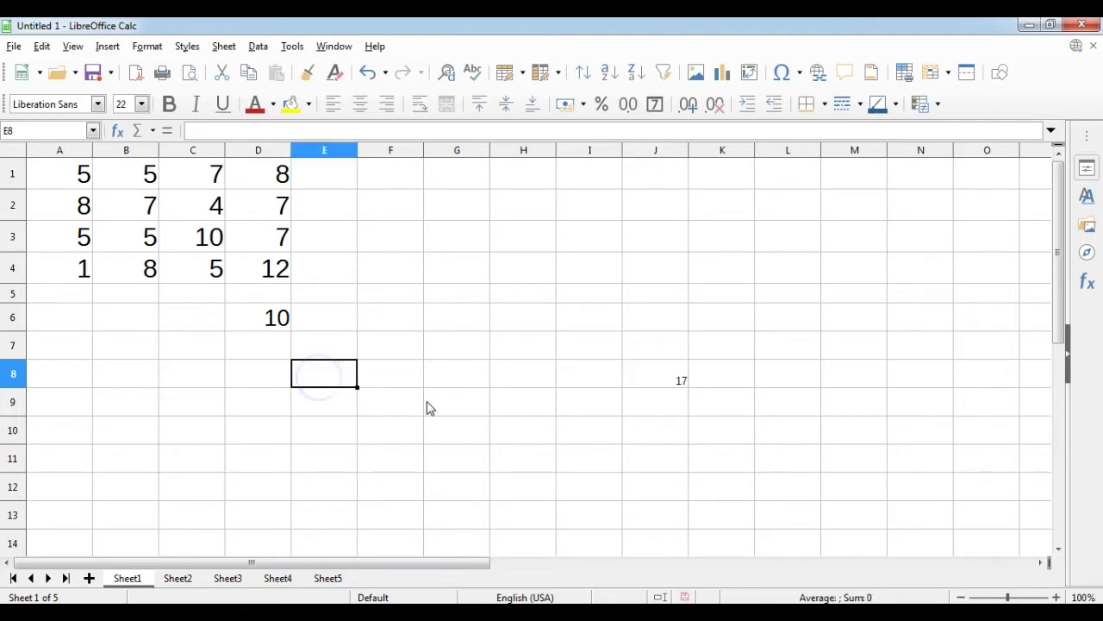
double_click(244, 316)
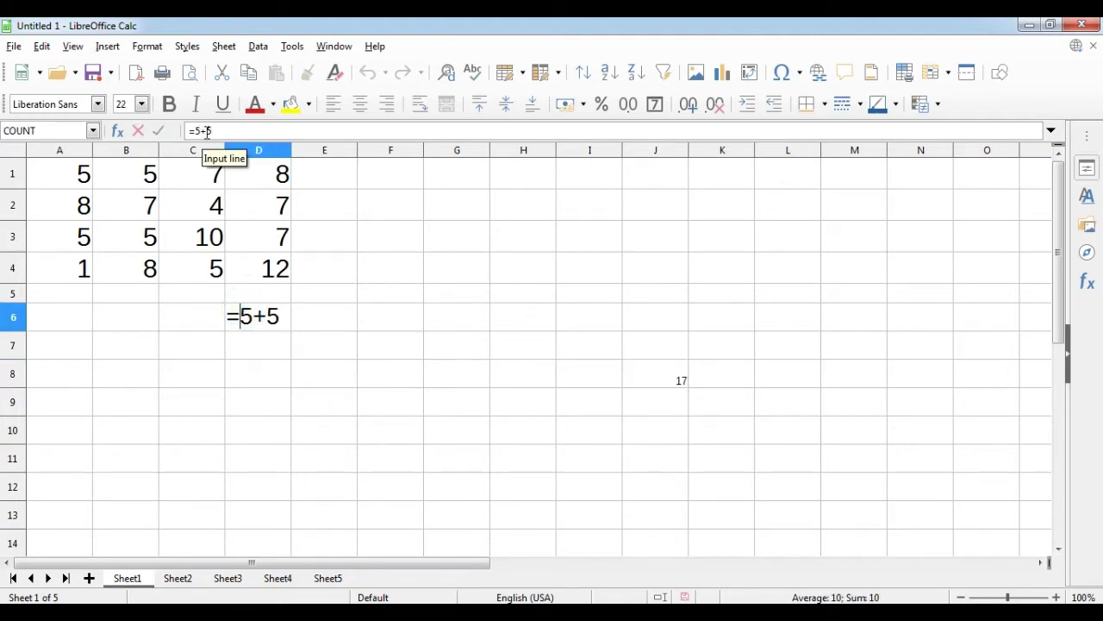
double_click(268, 326)
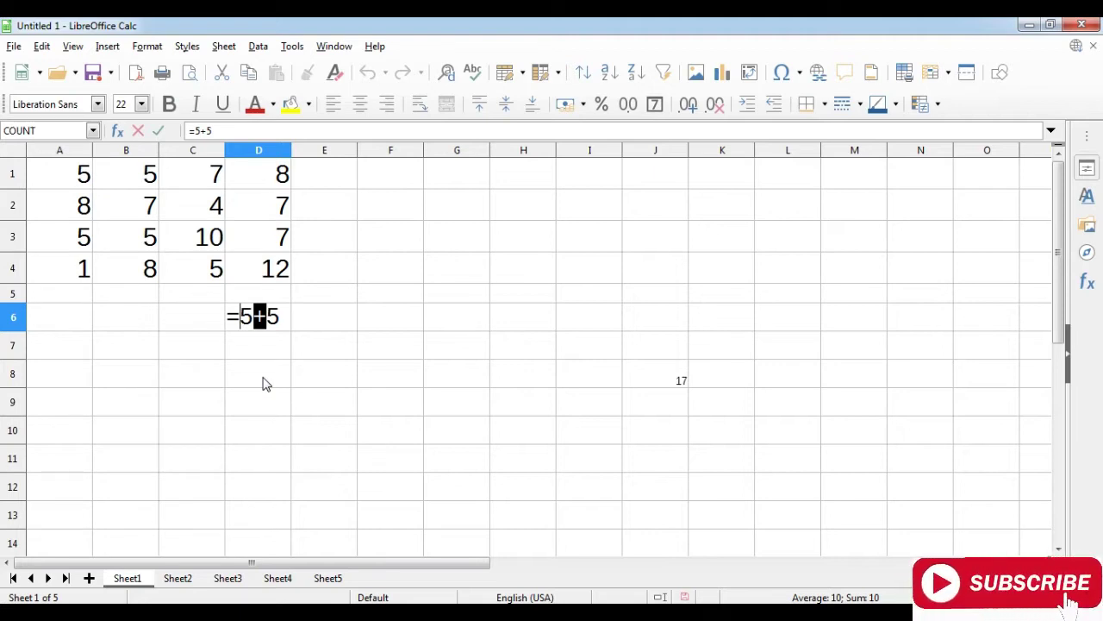
key("Escape")
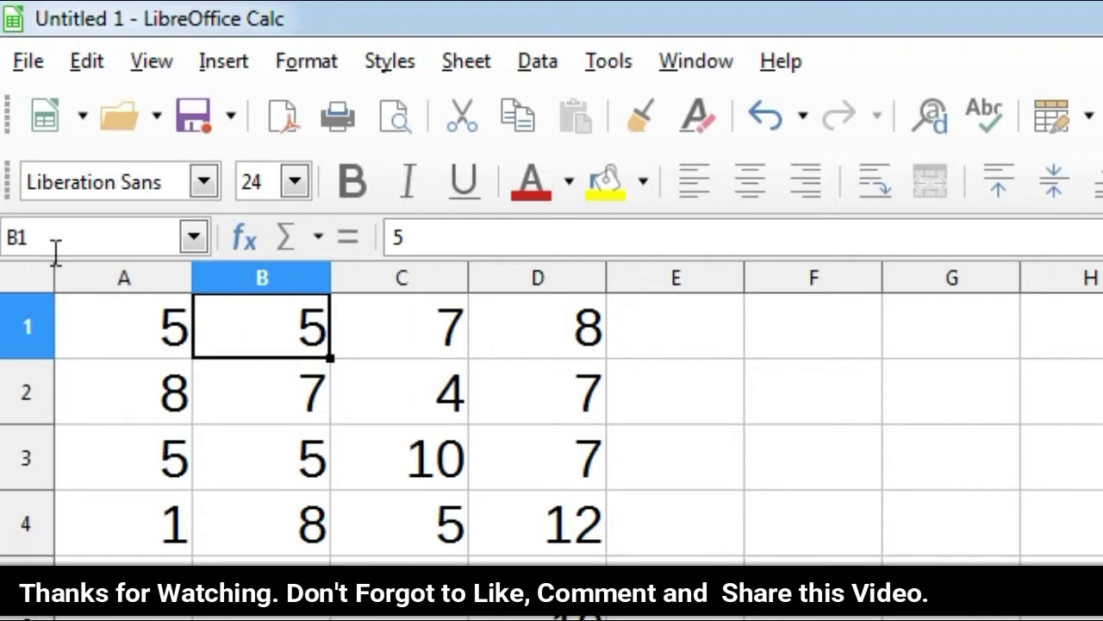
left_click(538, 520)
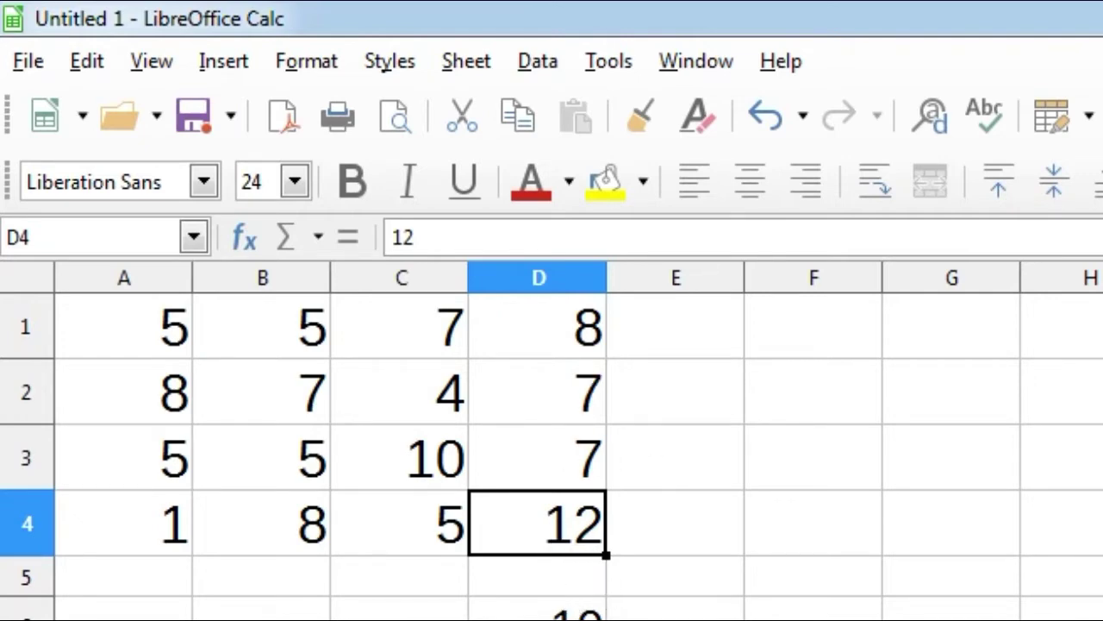
Enter a formula in cell F1 that adds cells B2 and D4 by reference, =B2+D4.
left_click(814, 326)
type("=")
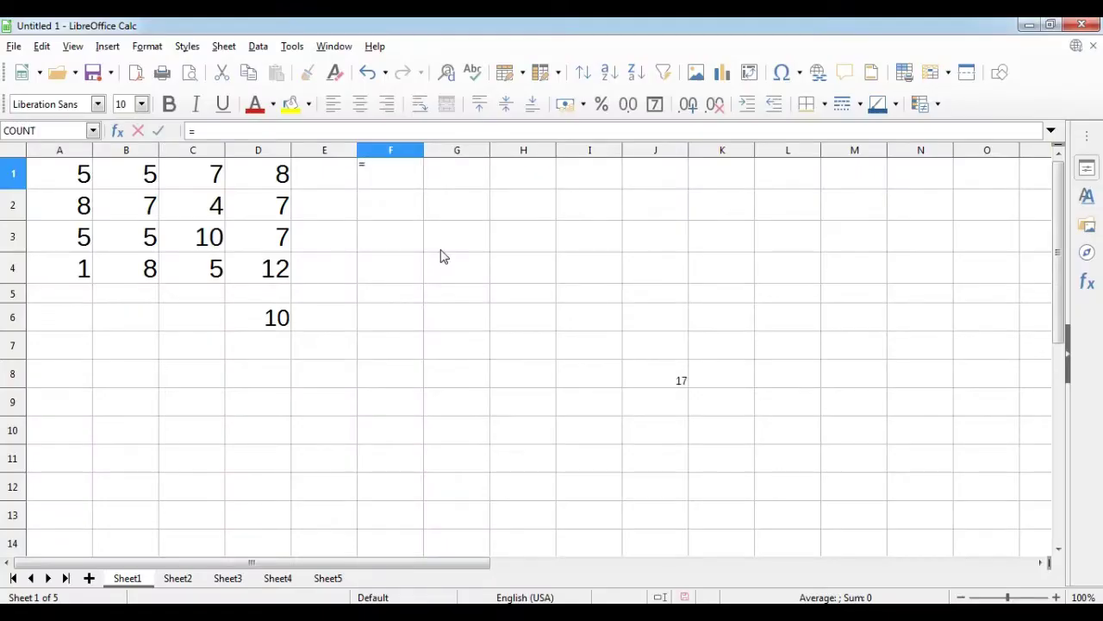
type("su")
key("BackSpace")
key("BackSpace")
left_click(138, 206)
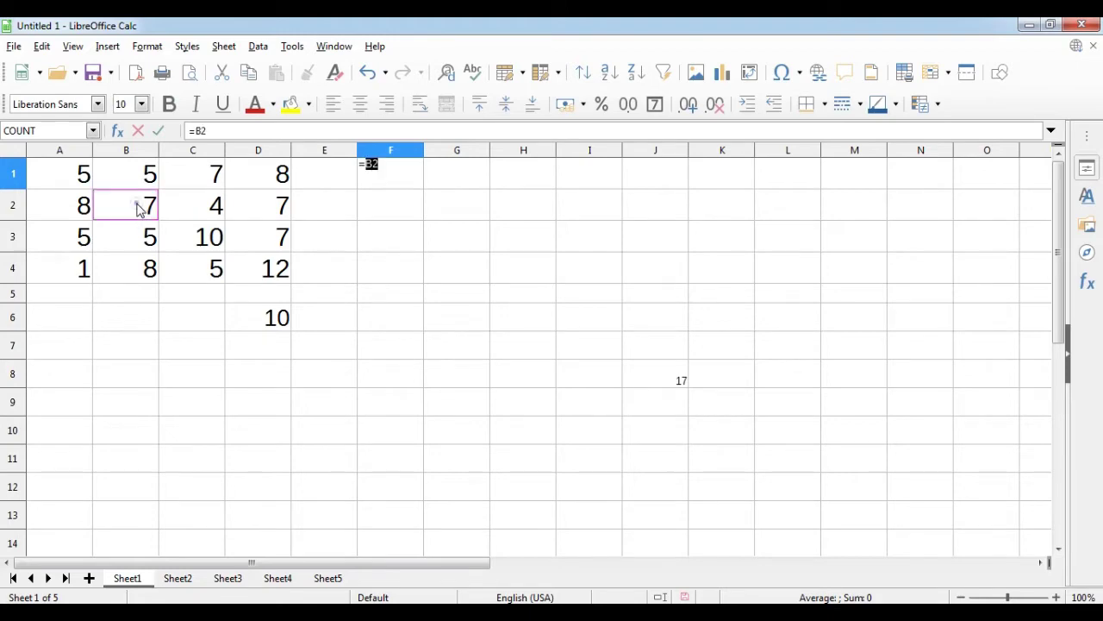
left_click(384, 165)
left_click(263, 271)
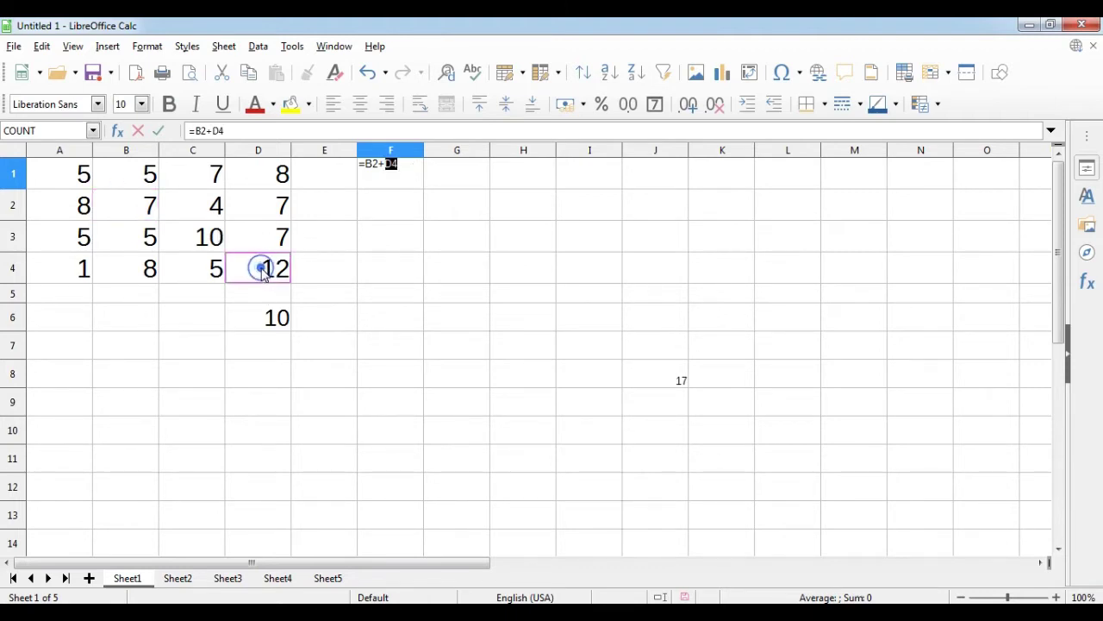
left_click(411, 163)
key("Return")
left_click(411, 163)
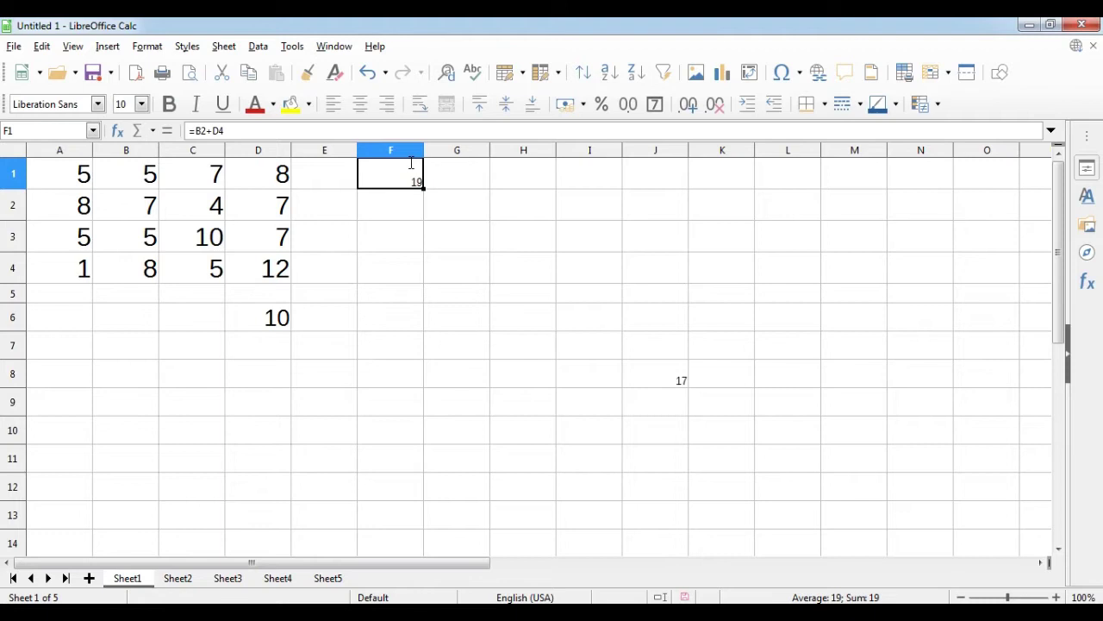
Compare the typed-number formula in D6 with the cell-reference formula in F1, discarding any edit.
double_click(254, 317)
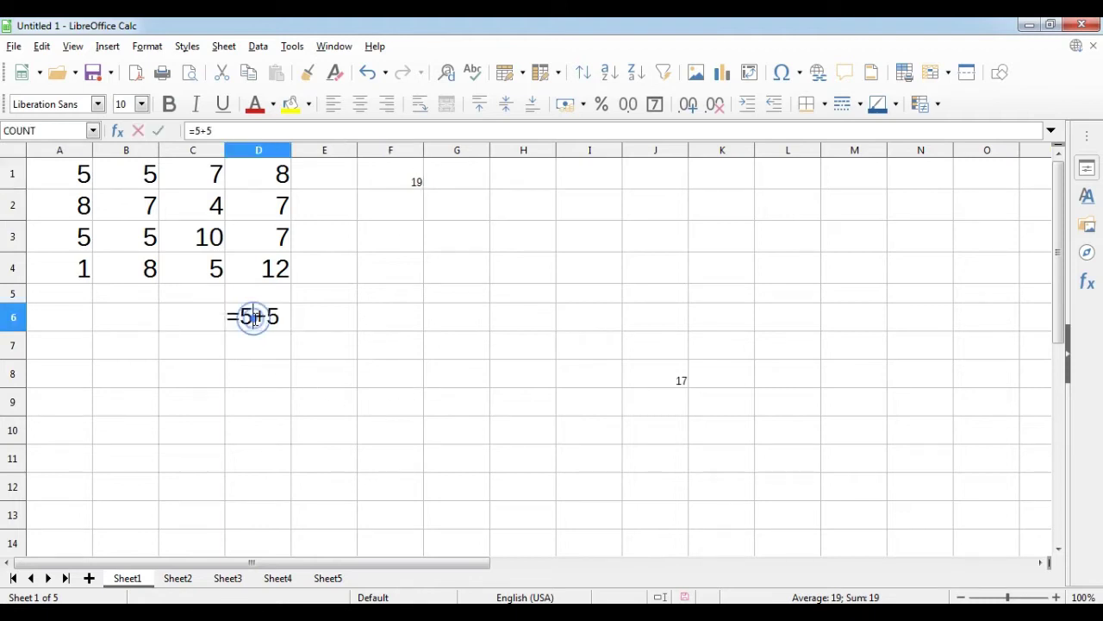
left_click(239, 317)
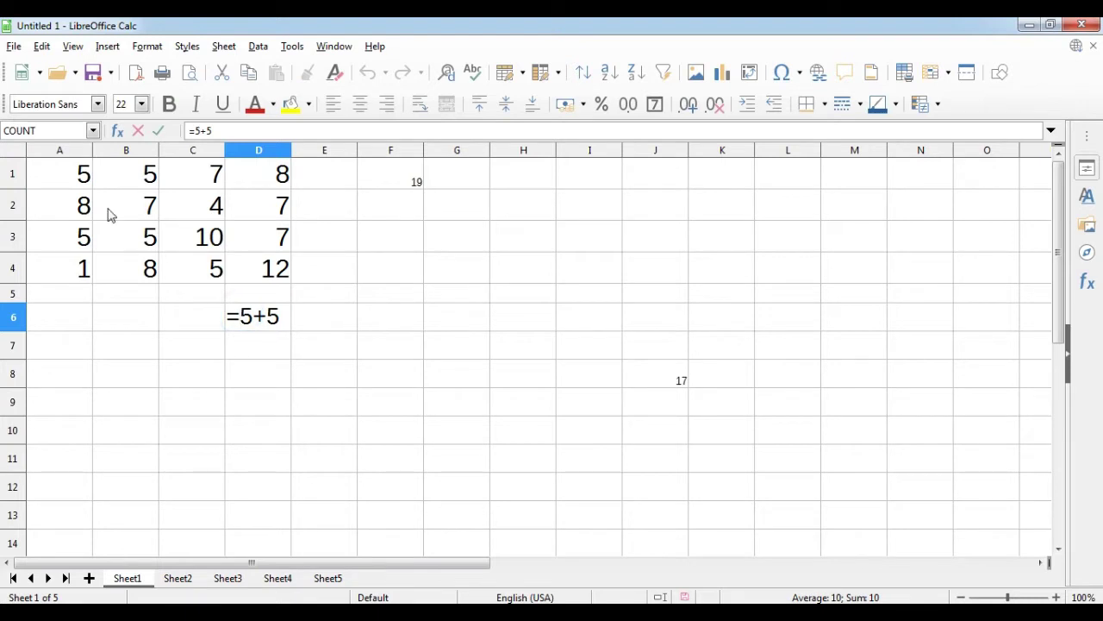
left_click(266, 349)
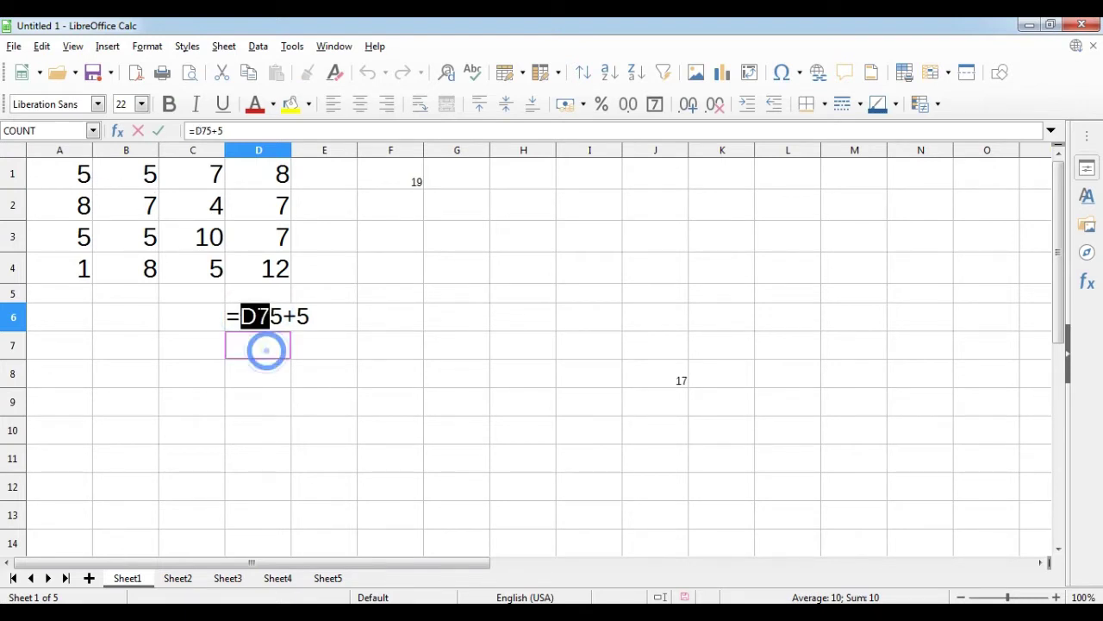
key("Escape")
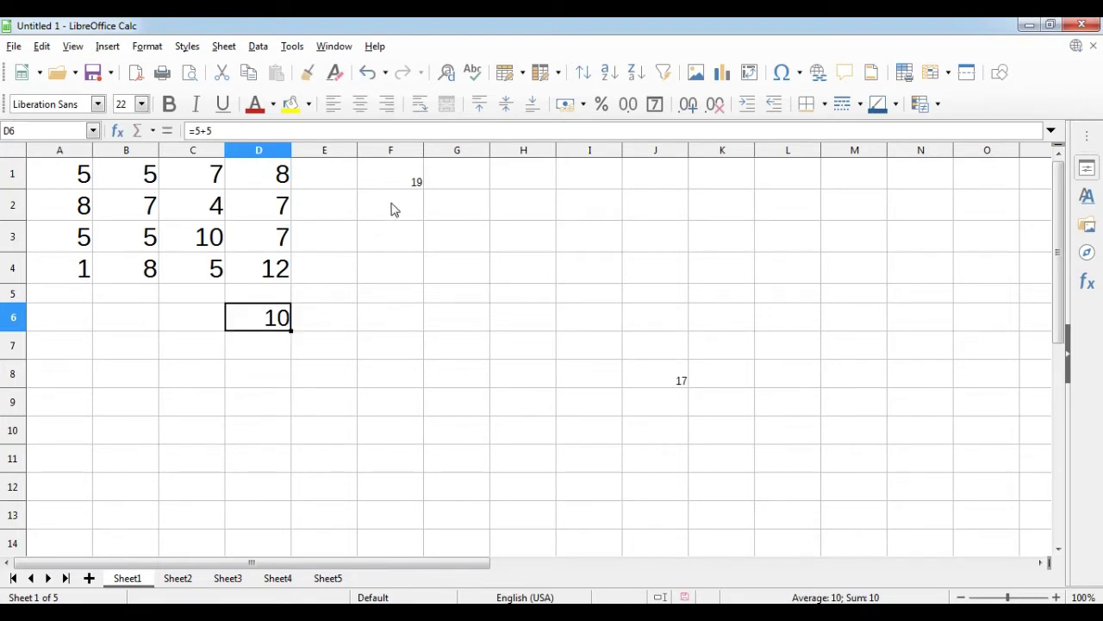
left_click(397, 178)
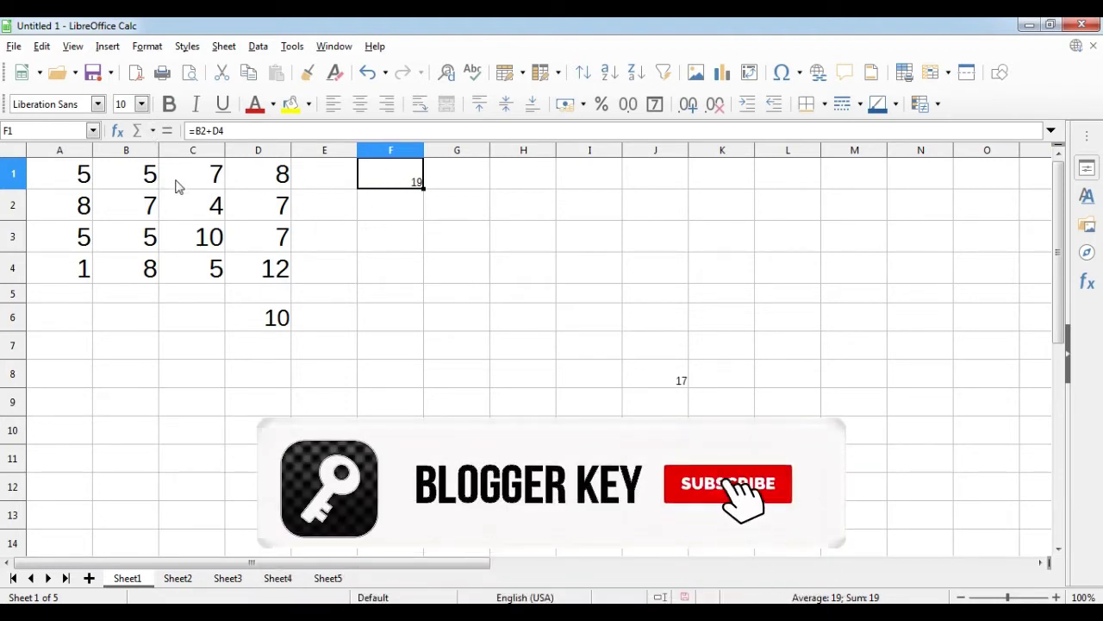
Set cell B2 to 10 and check the formula in F1 that refers to it.
left_click(138, 173)
left_click(144, 207)
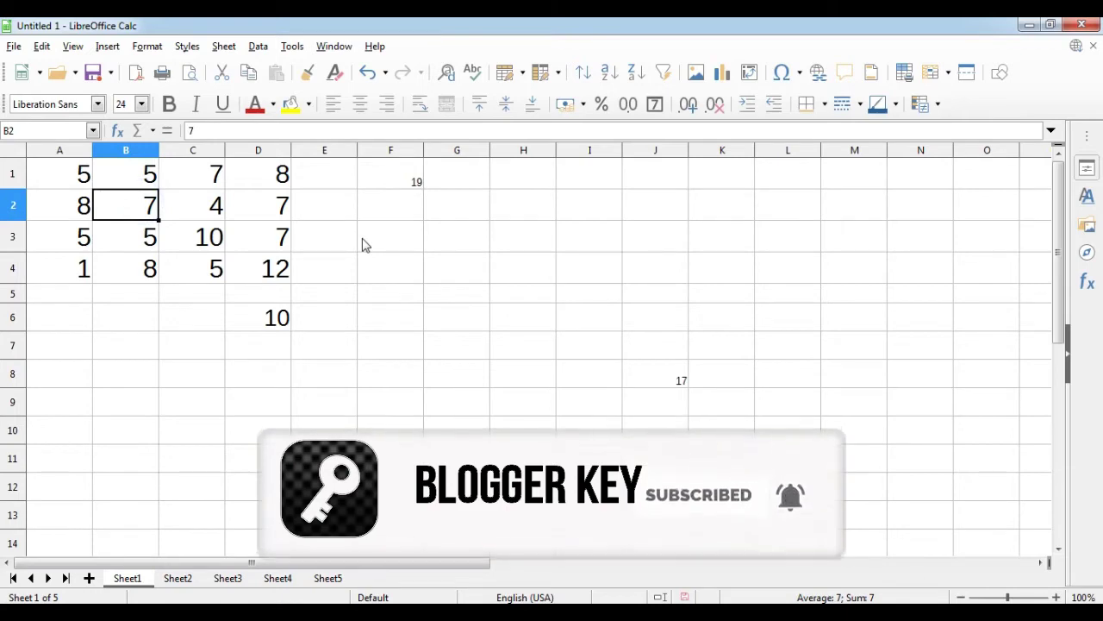
type("10")
key("Return")
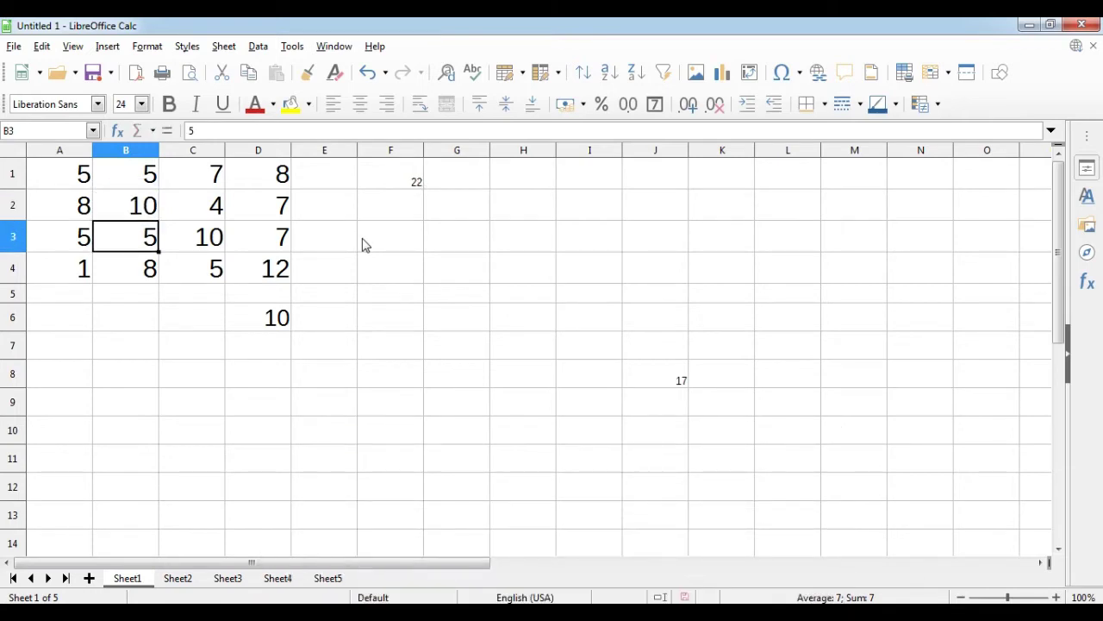
left_click(156, 212)
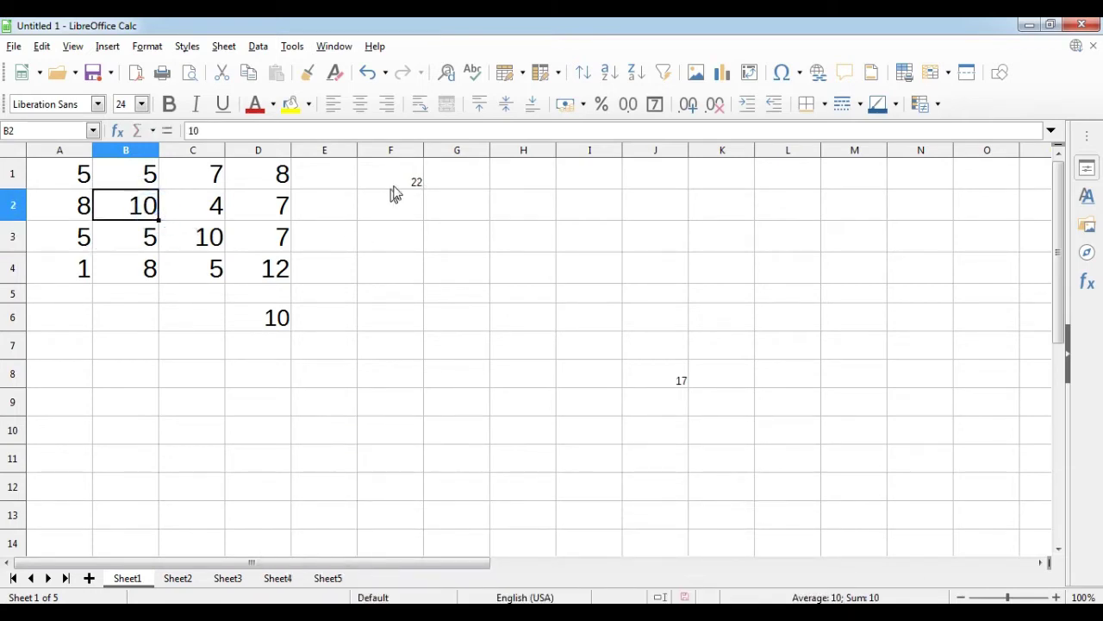
left_click(405, 183)
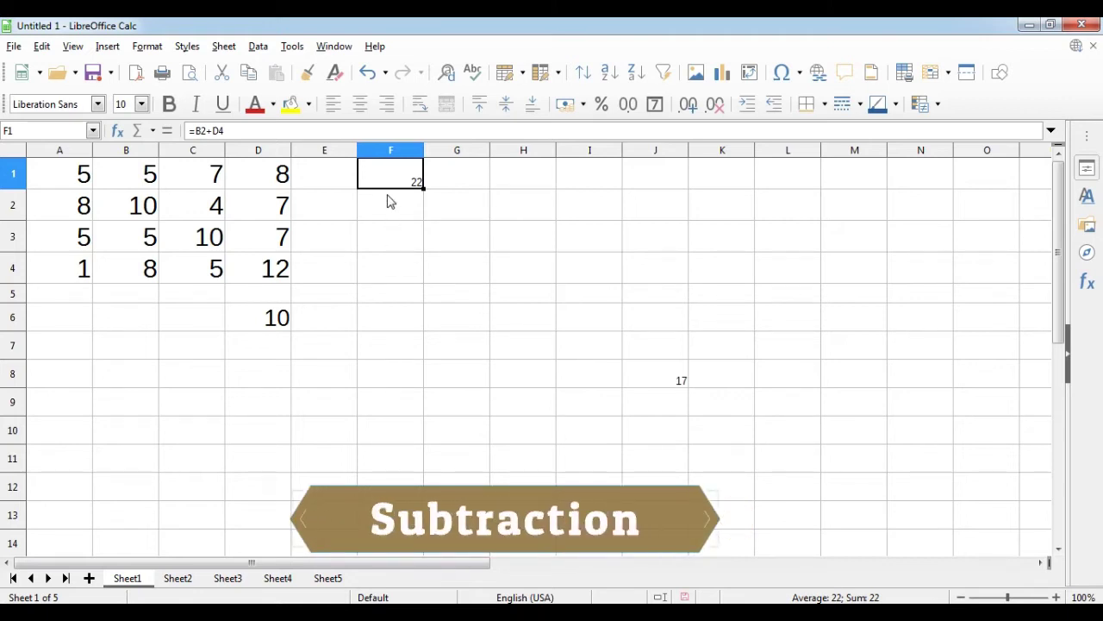
Enter the subtraction formula =A1-B1 in cell F3.
left_click(392, 238)
type("=")
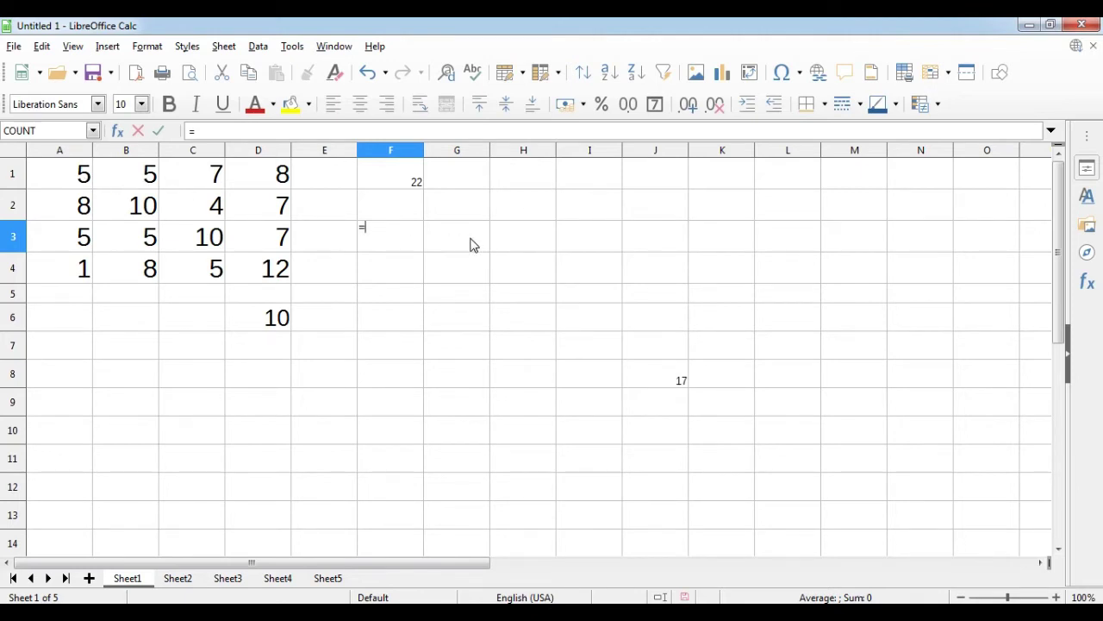
left_click(61, 176)
left_click(385, 231)
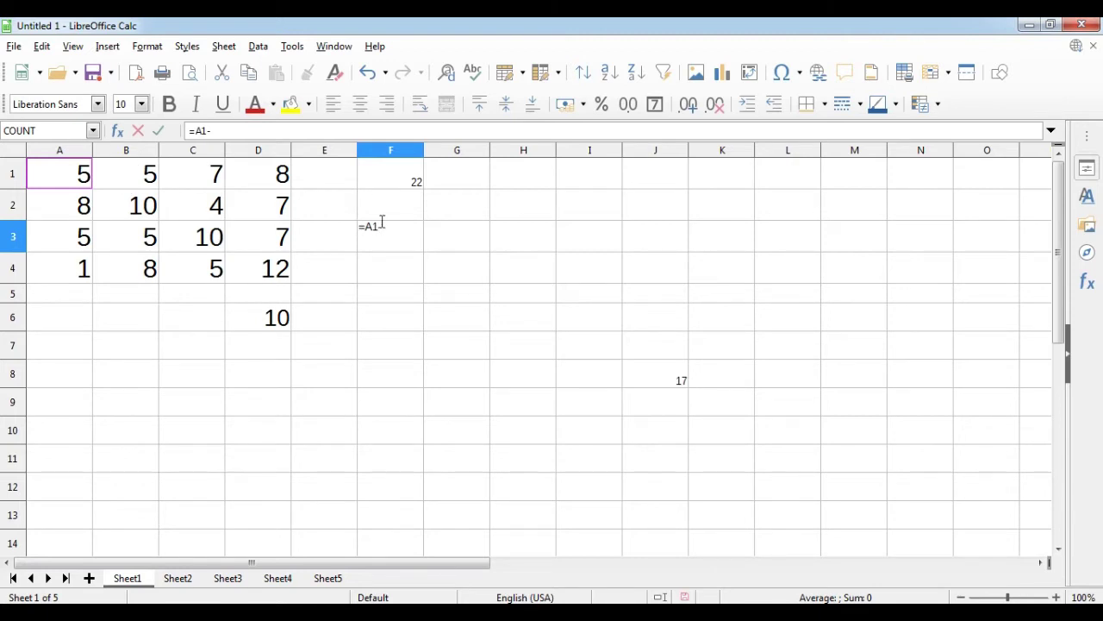
type("b1")
key("BackSpace")
key("BackSpace")
type("b1")
key("Return")
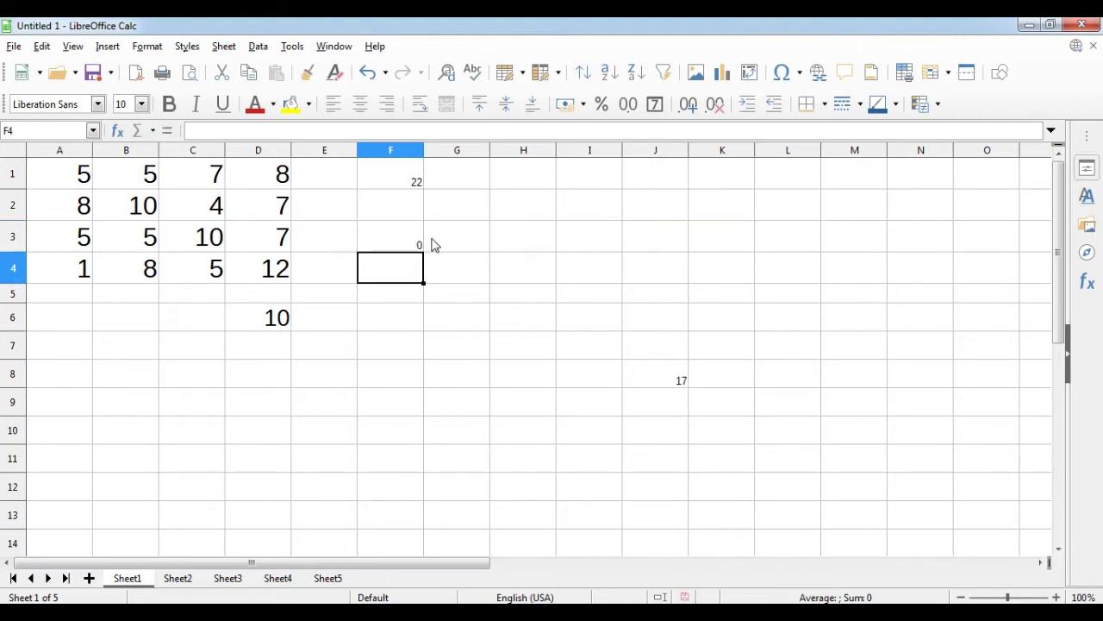
key("Up")
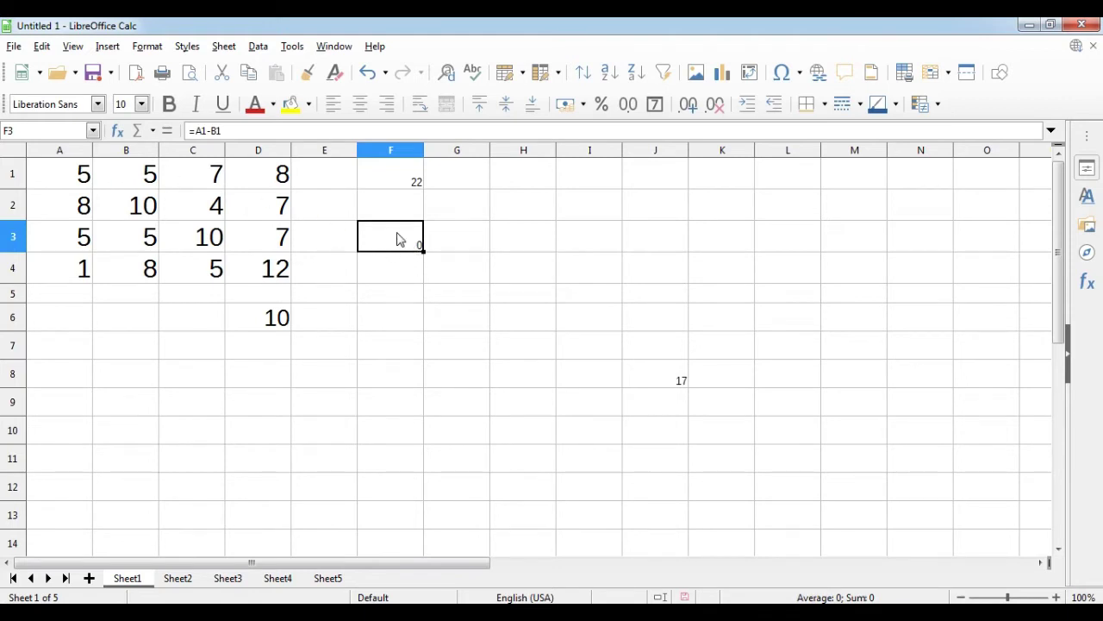
Replace the formula in cell F3 with =B2-B3.
double_click(390, 248)
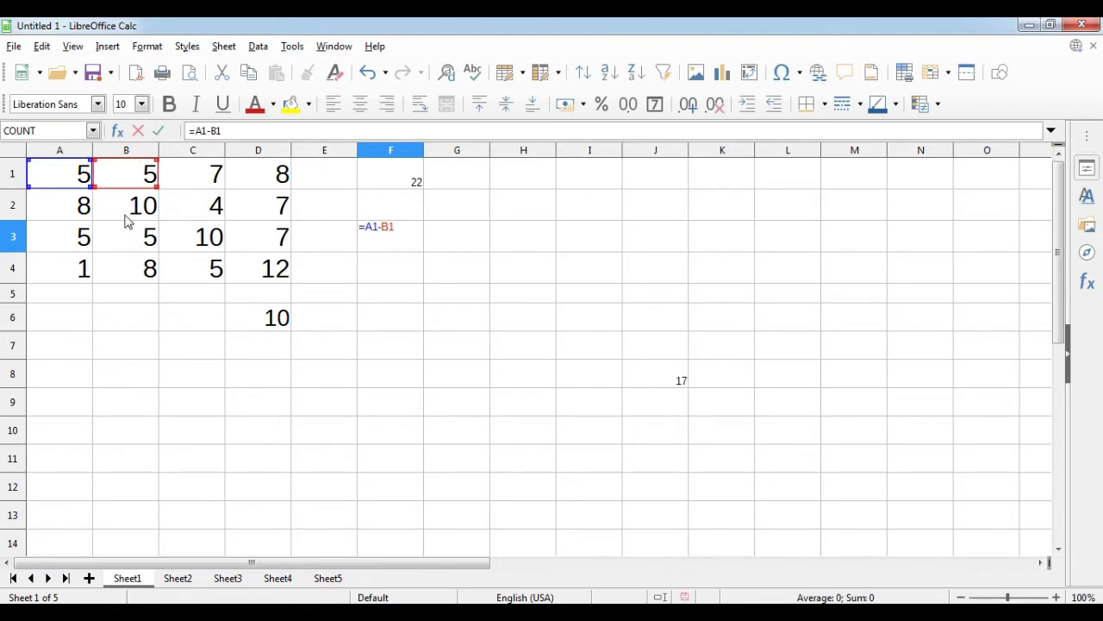
key("BackSpace")
key("BackSpace")
key("BackSpace")
key("BackSpace")
key("BackSpace")
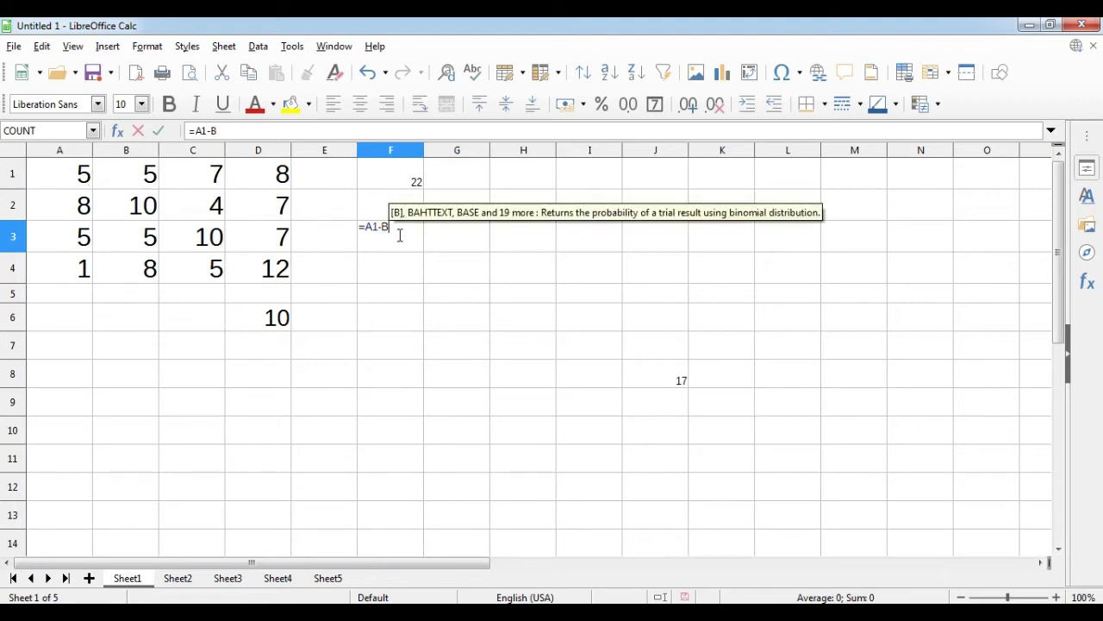
type("b2")
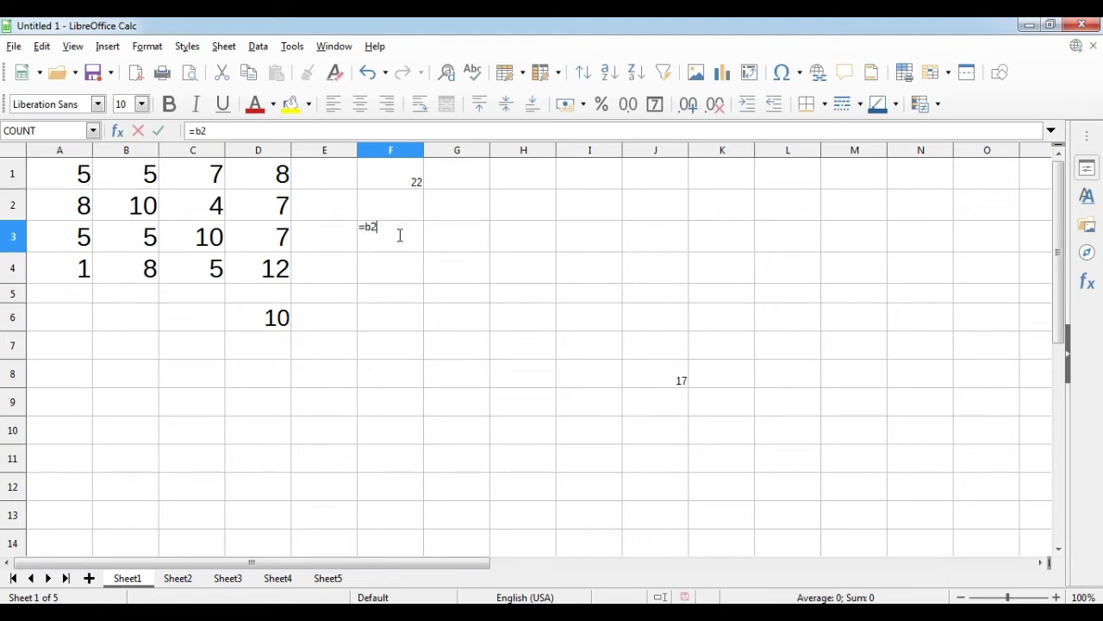
type("-b3")
key("Return")
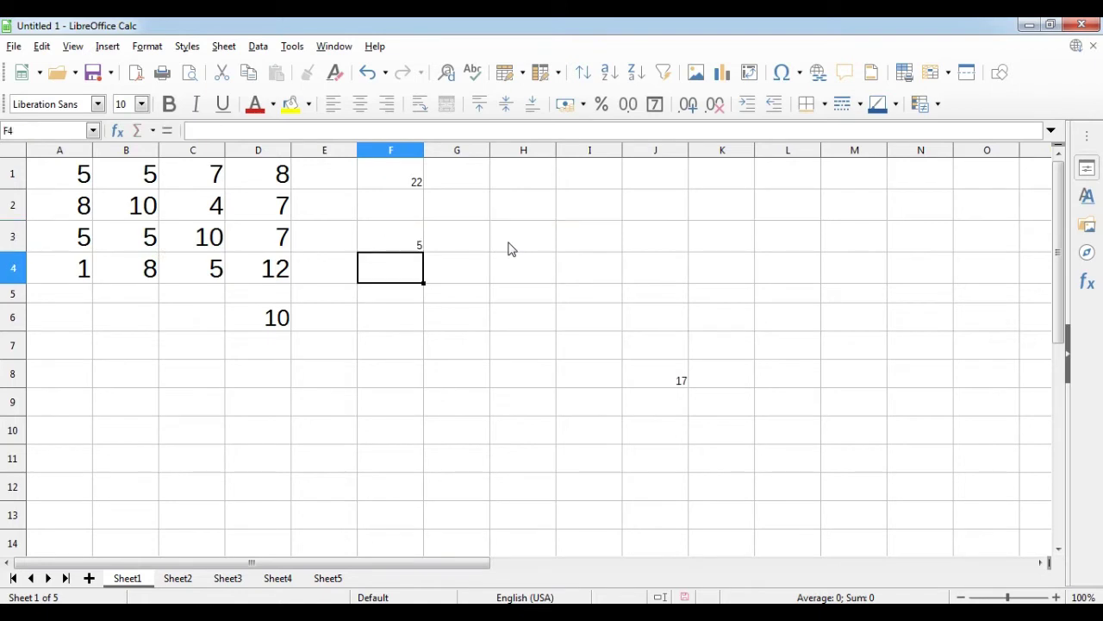
key("Up")
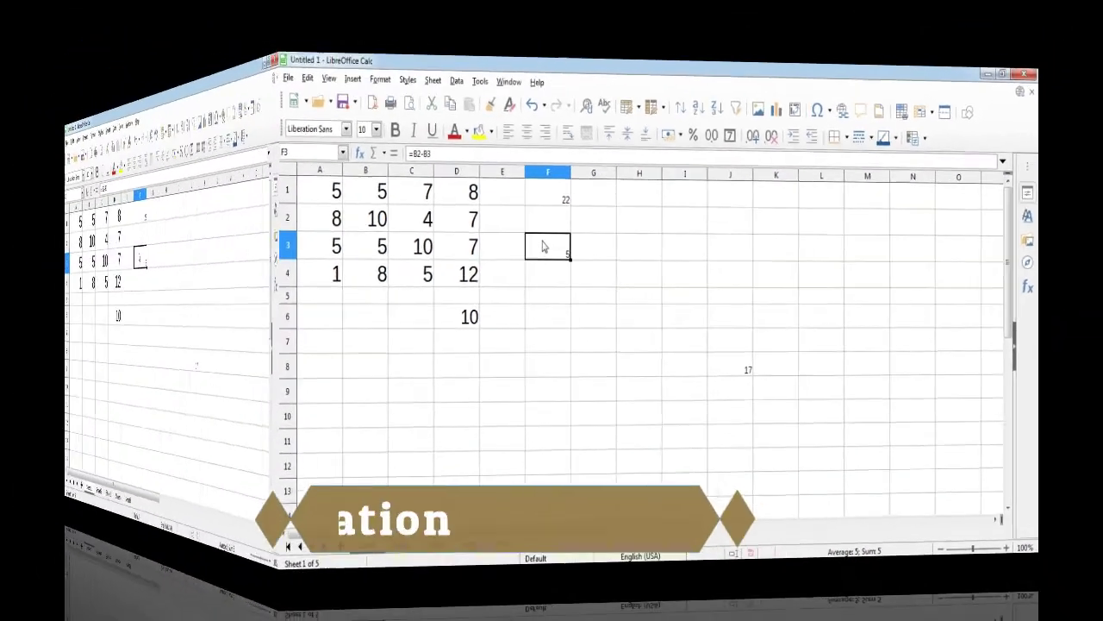
Change the formula in cell F3 to the multiplication =B2*B3.
double_click(377, 229)
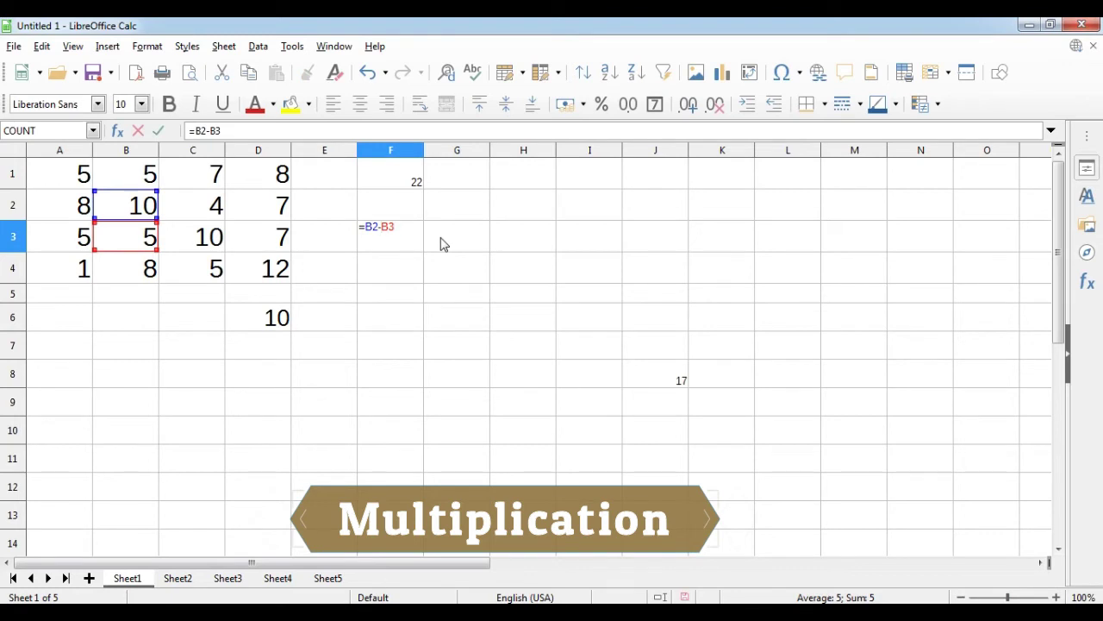
key("BackSpace")
type("*")
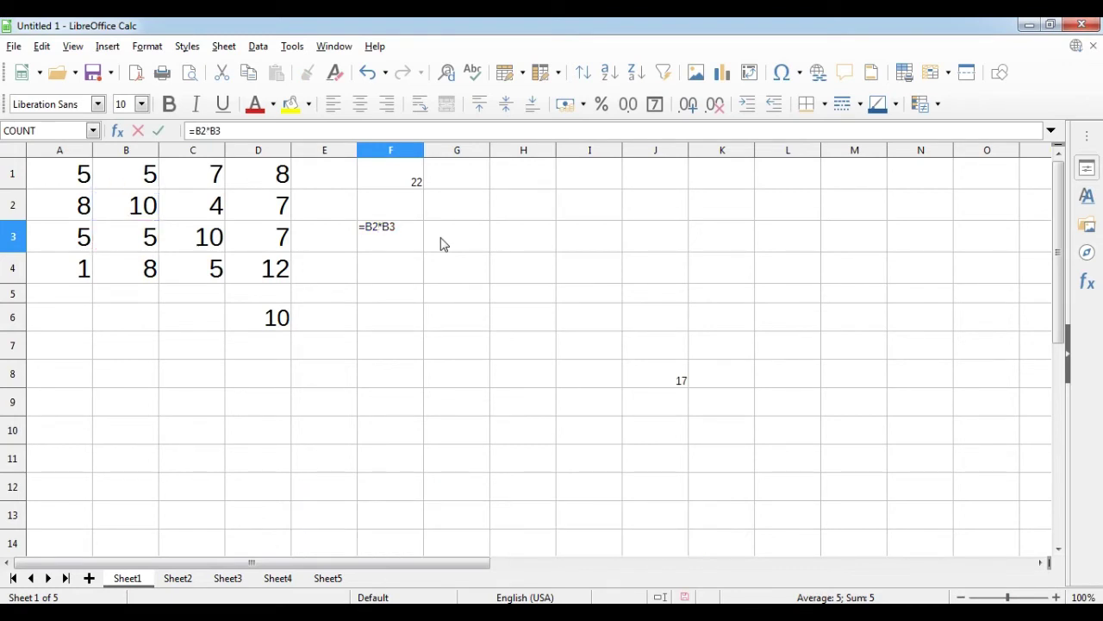
key("Return")
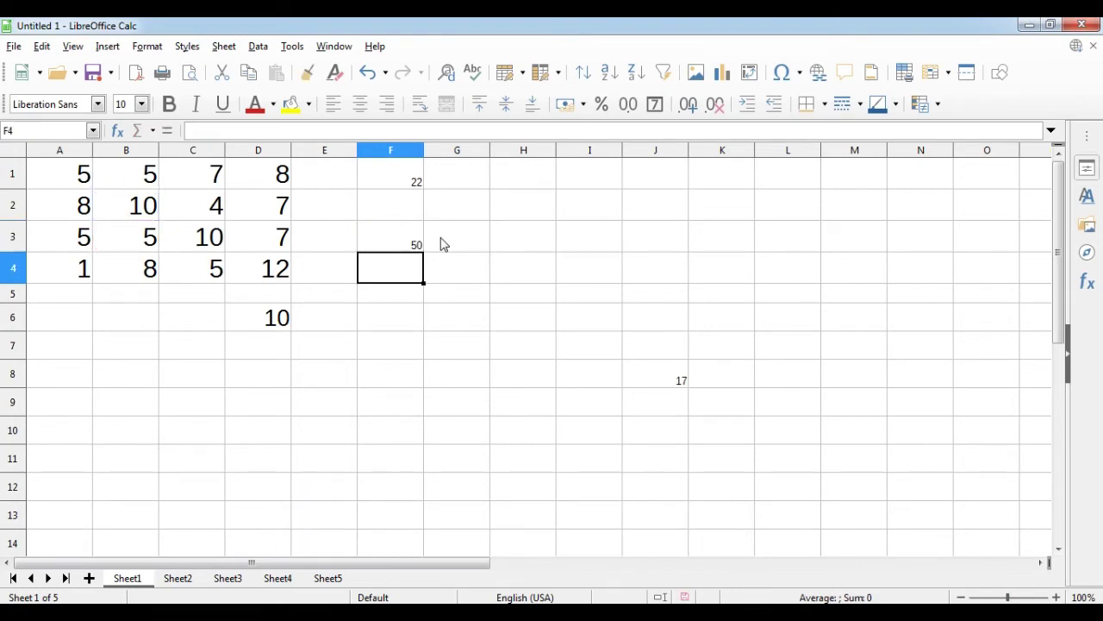
key("Up")
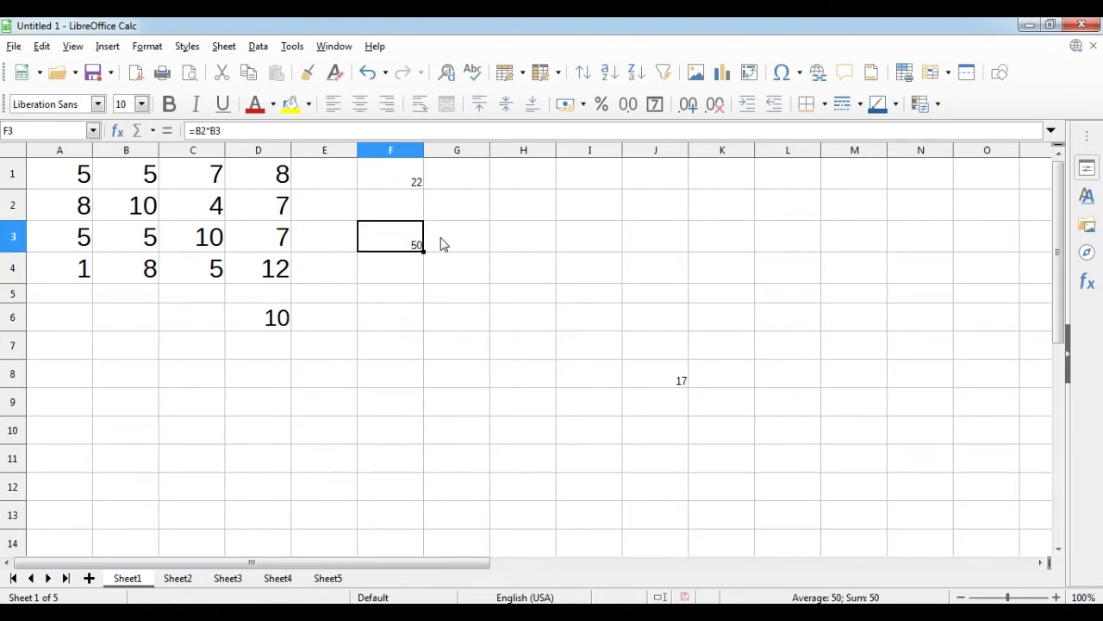
Extend the multiplication in cell F3 to =B2*B3*C2 and check which cells it references.
double_click(392, 248)
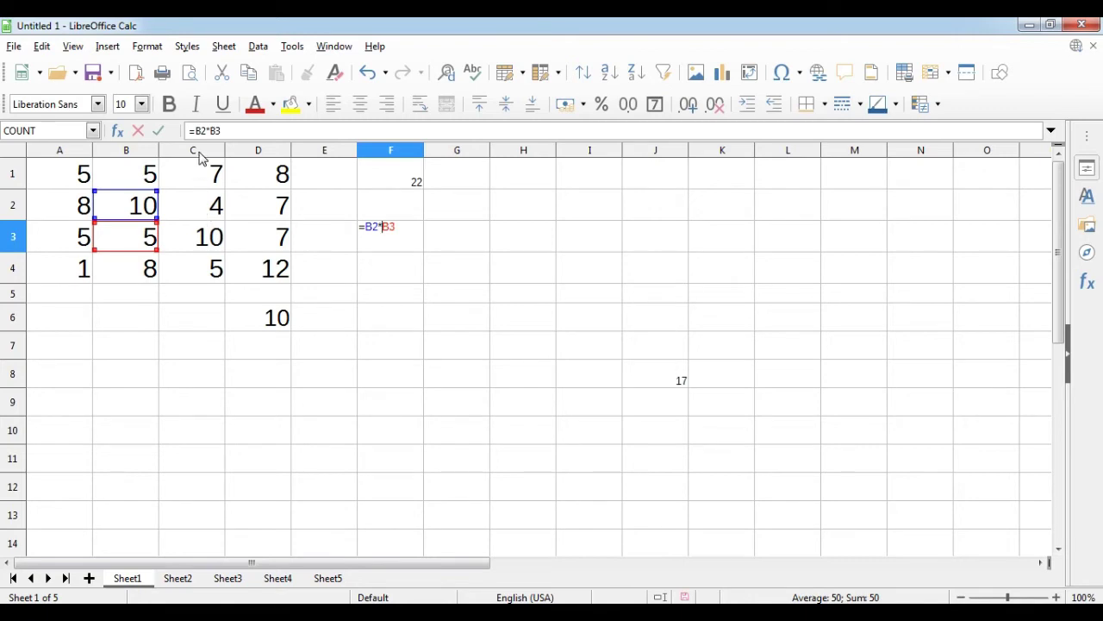
left_click(408, 231)
type("*c2")
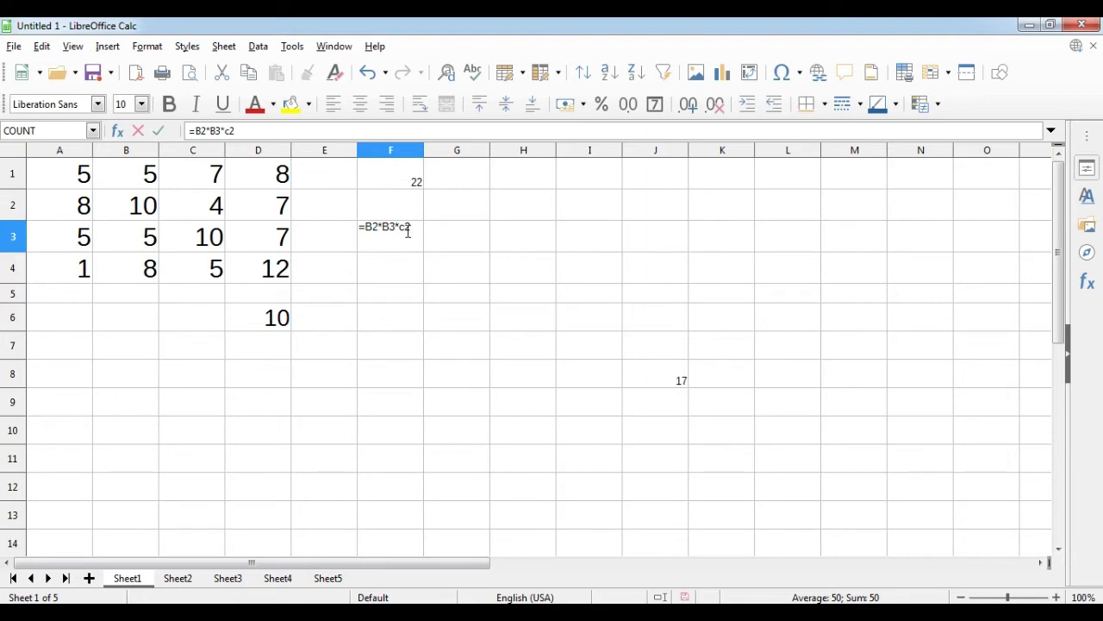
key("Return")
left_click(408, 231)
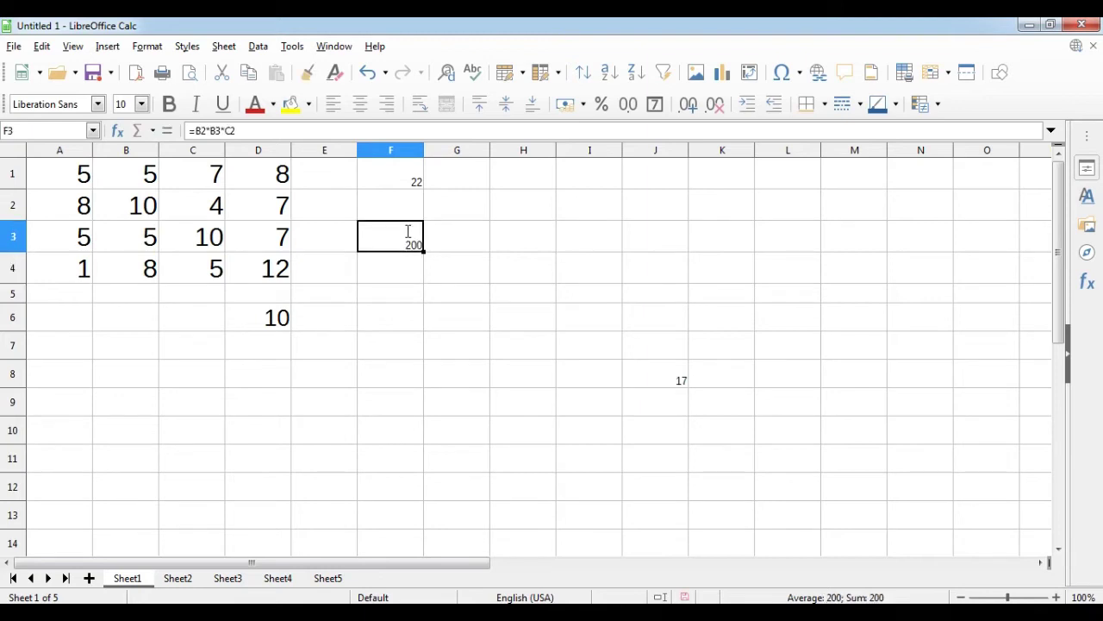
double_click(386, 229)
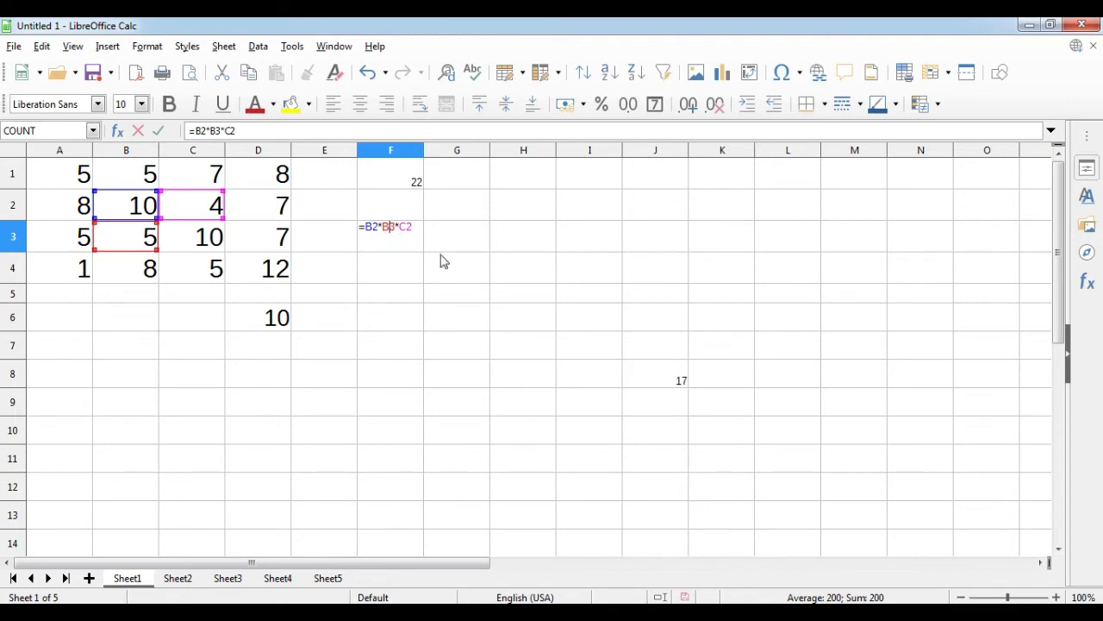
key("Return")
left_click(392, 236)
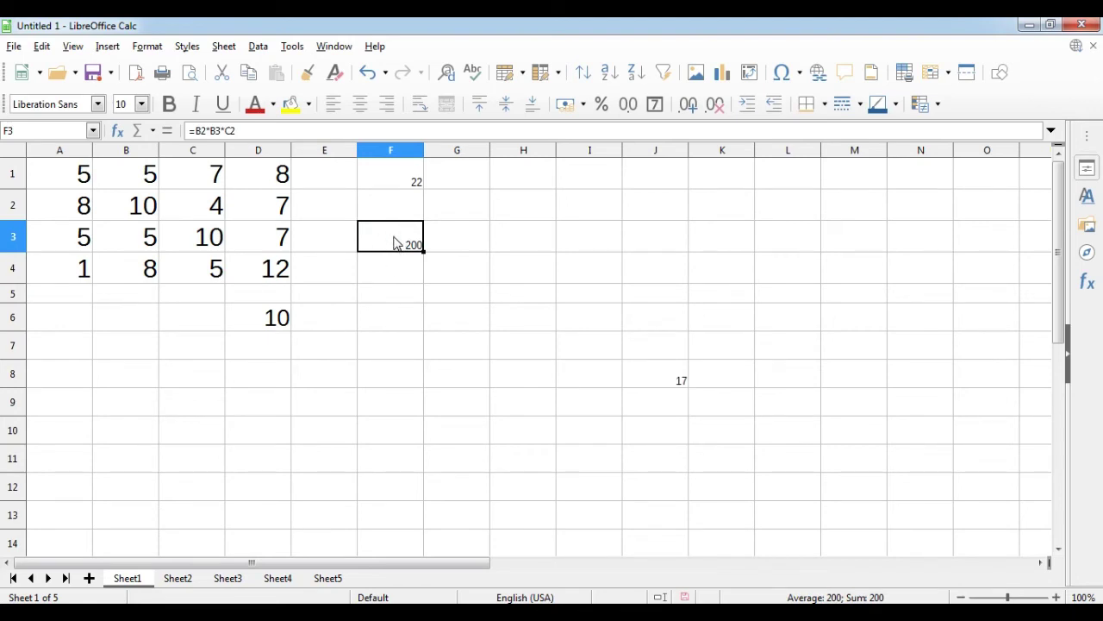
Replace the multiplication in cell F3 with the division formula =B2/B1.
double_click(396, 244)
left_click_drag(376, 227, 421, 227)
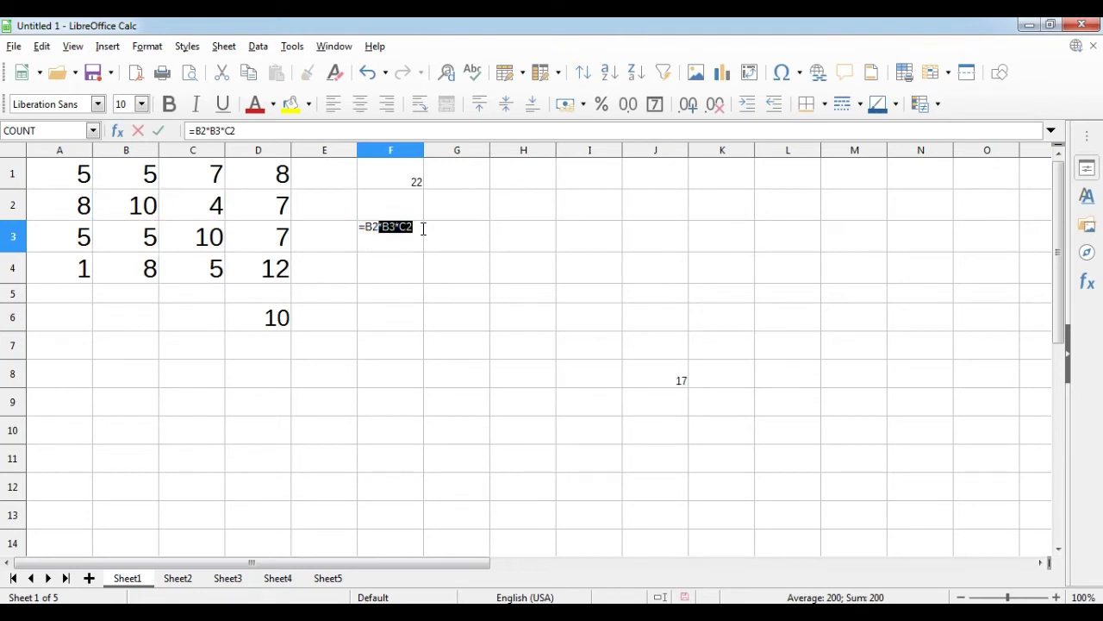
key("BackSpace")
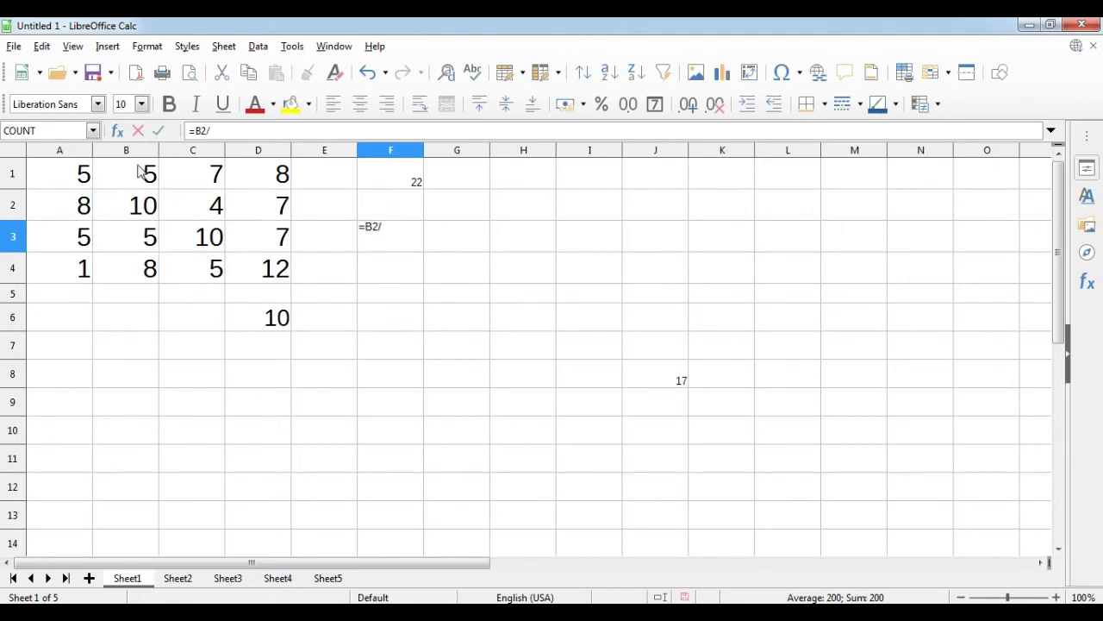
left_click(377, 227)
left_click(398, 229)
type("b1")
key("Return")
key("Up")
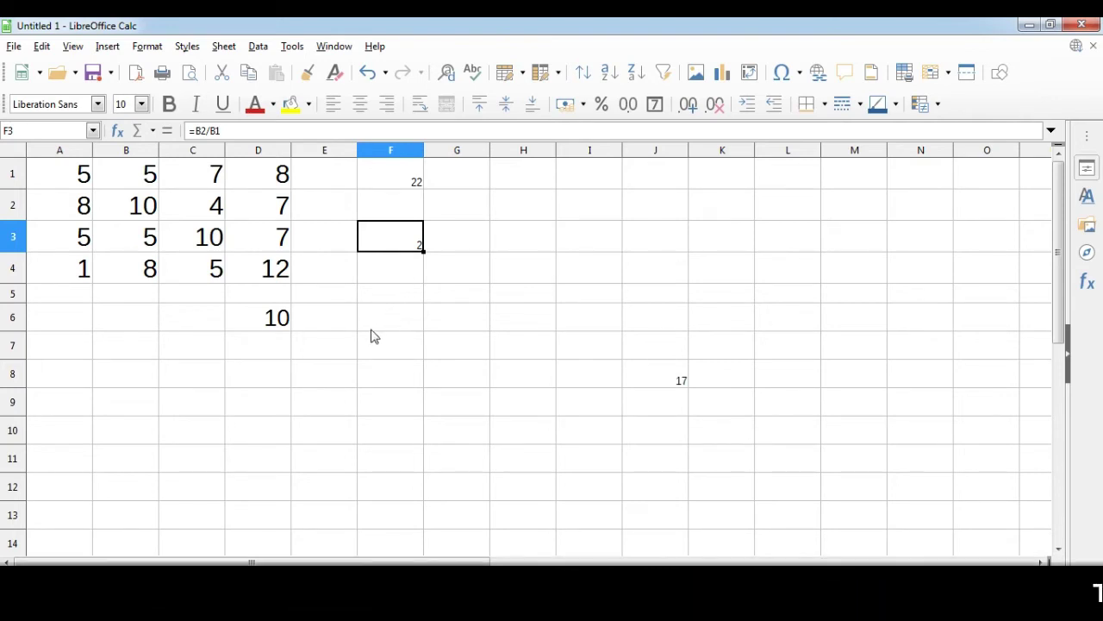
Enter =SUM(A1:D1) in cell B8 and check it against the summed range A1:D1.
left_click(128, 375)
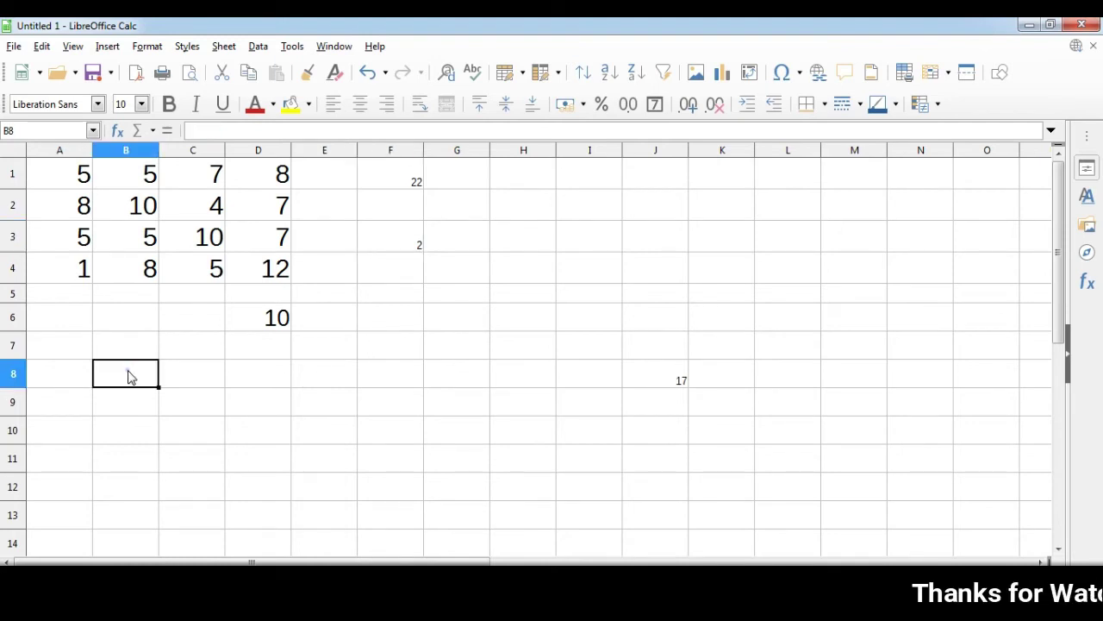
type("=")
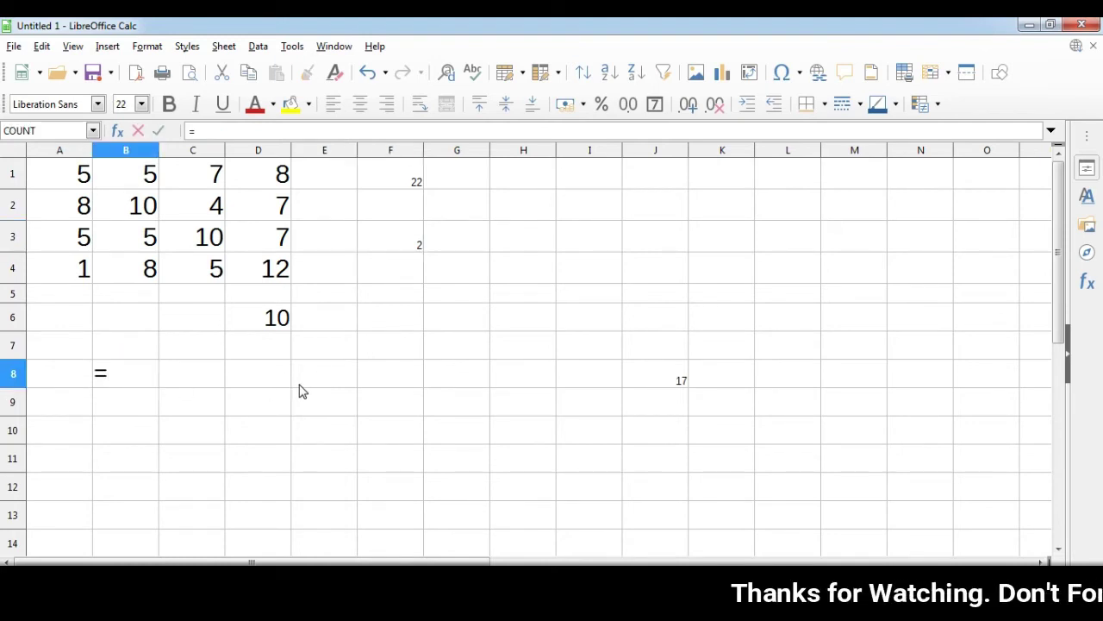
type("sum")
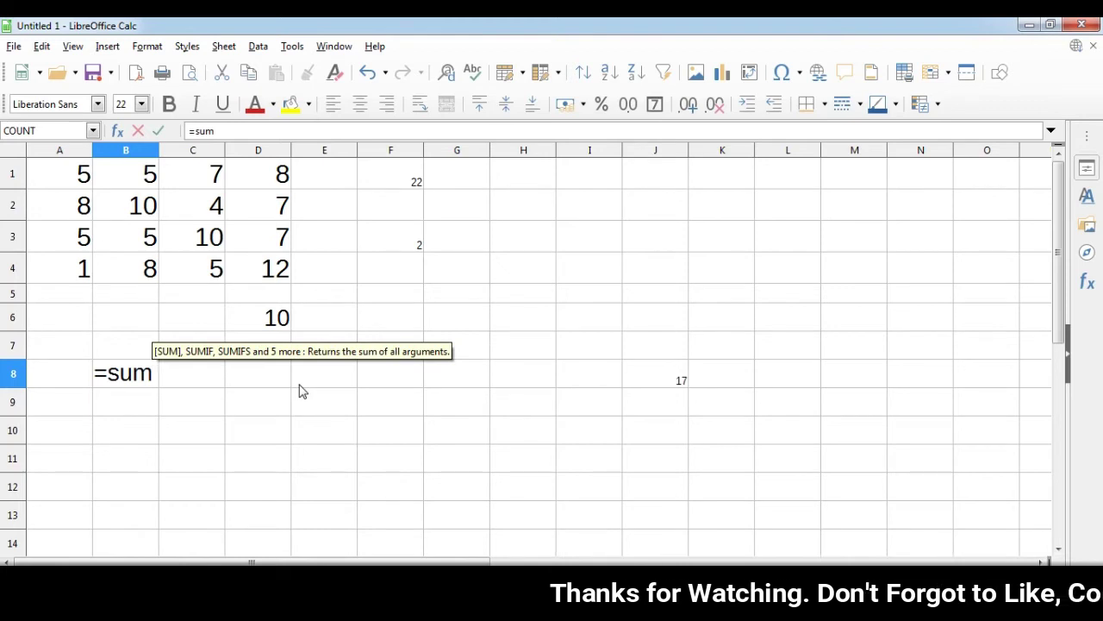
type("(")
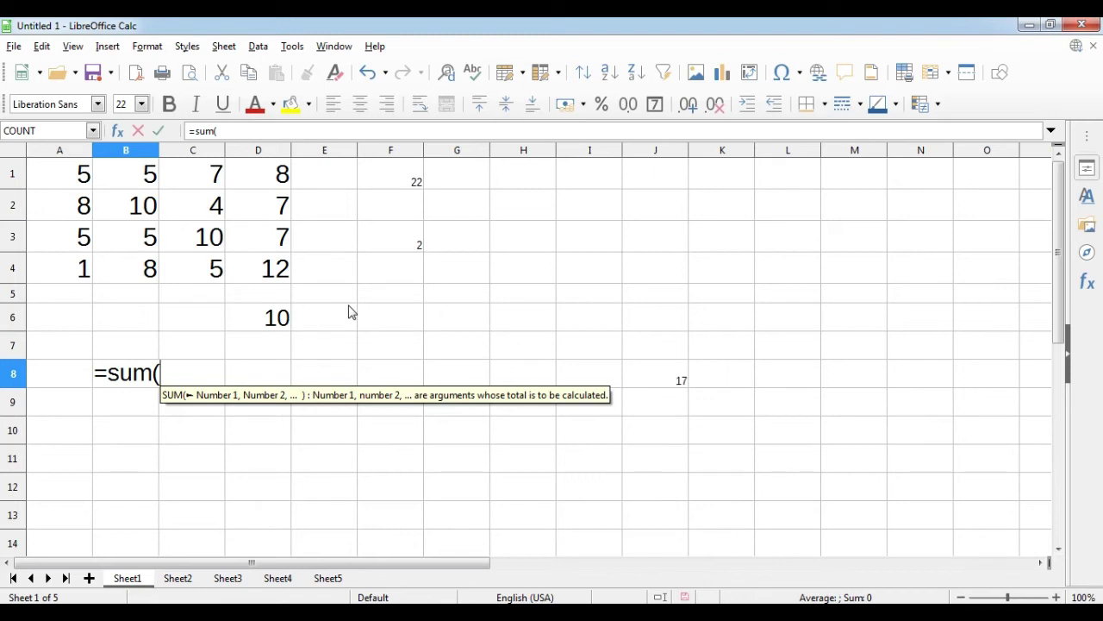
type("a1")
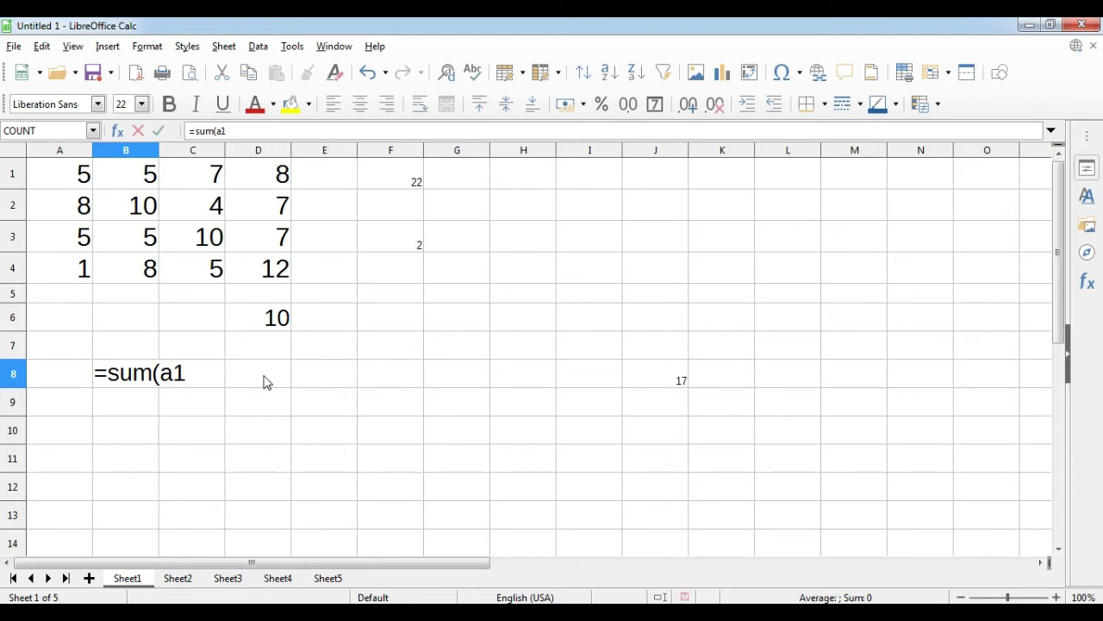
type(":")
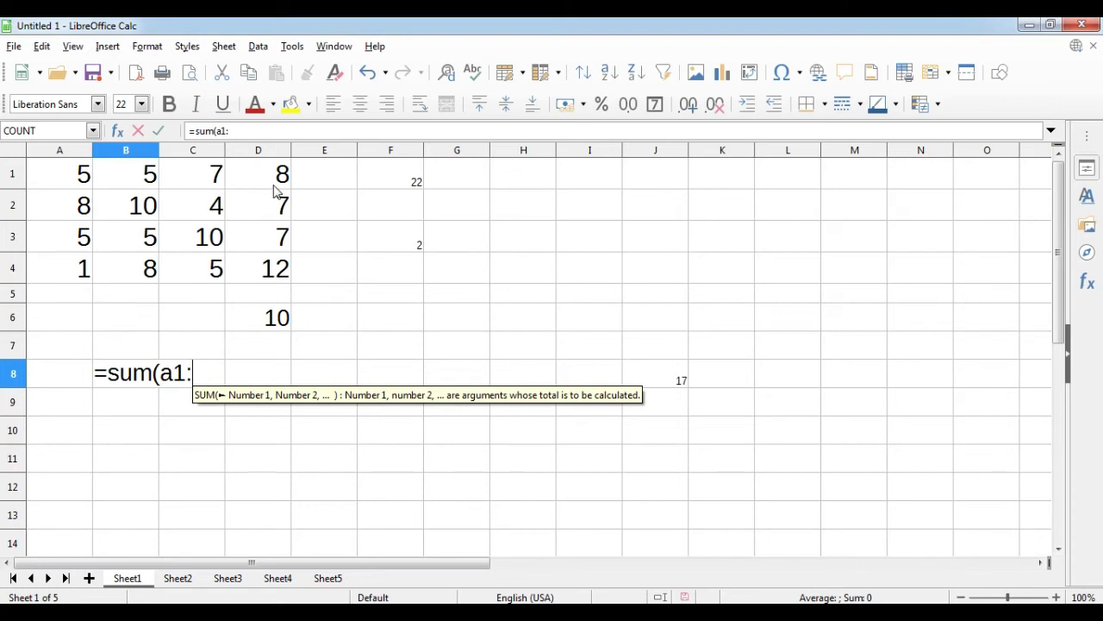
type("d1")
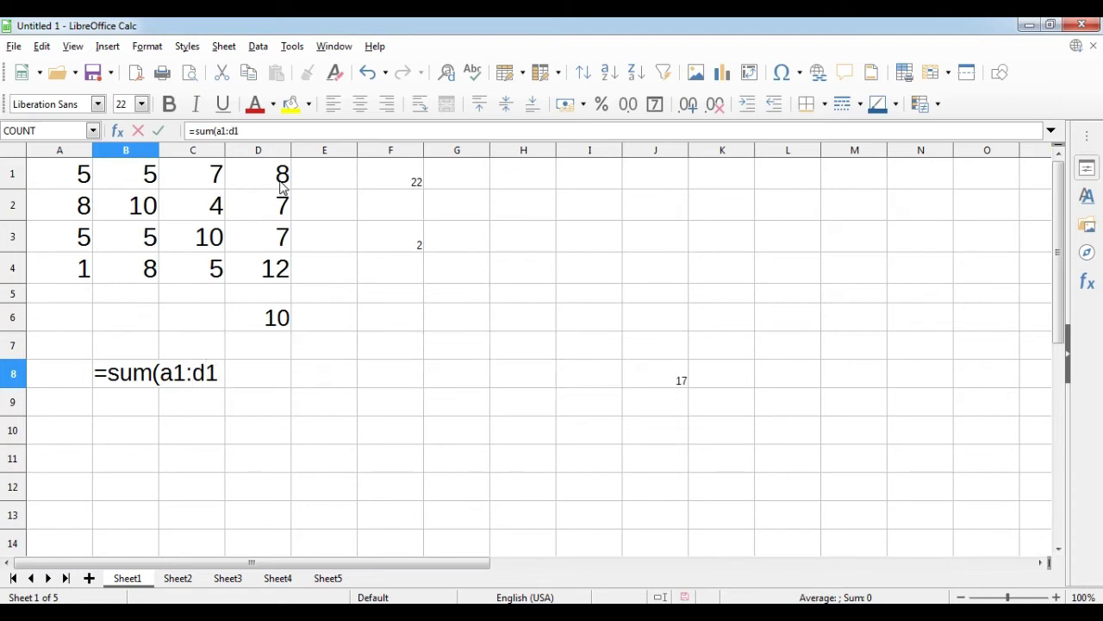
type(")")
key("Return")
key("Up")
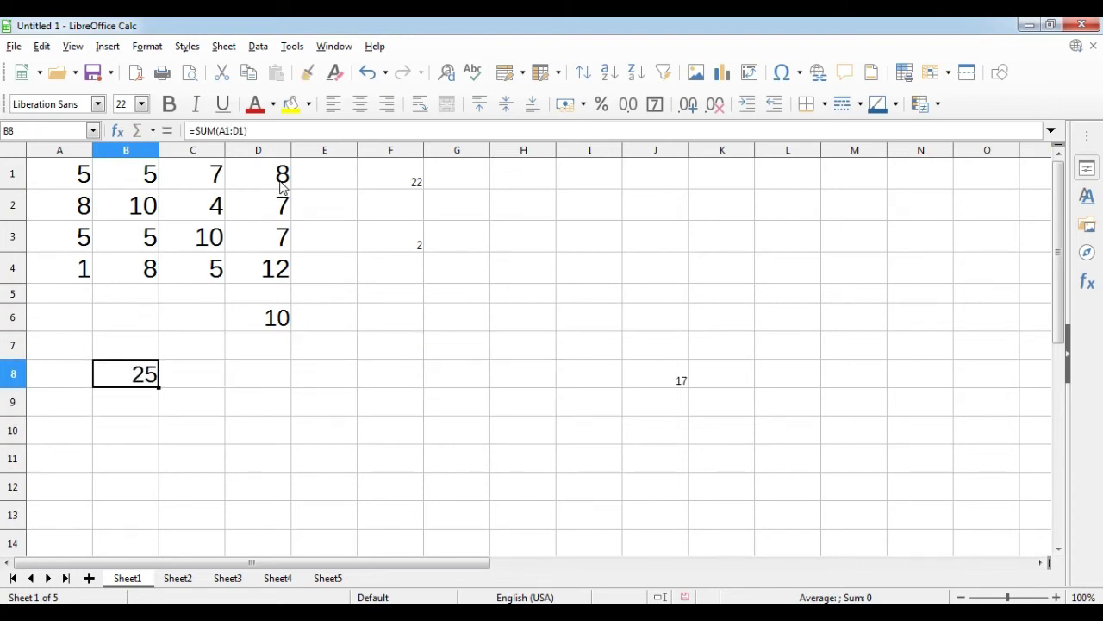
left_click_drag(86, 178, 254, 188)
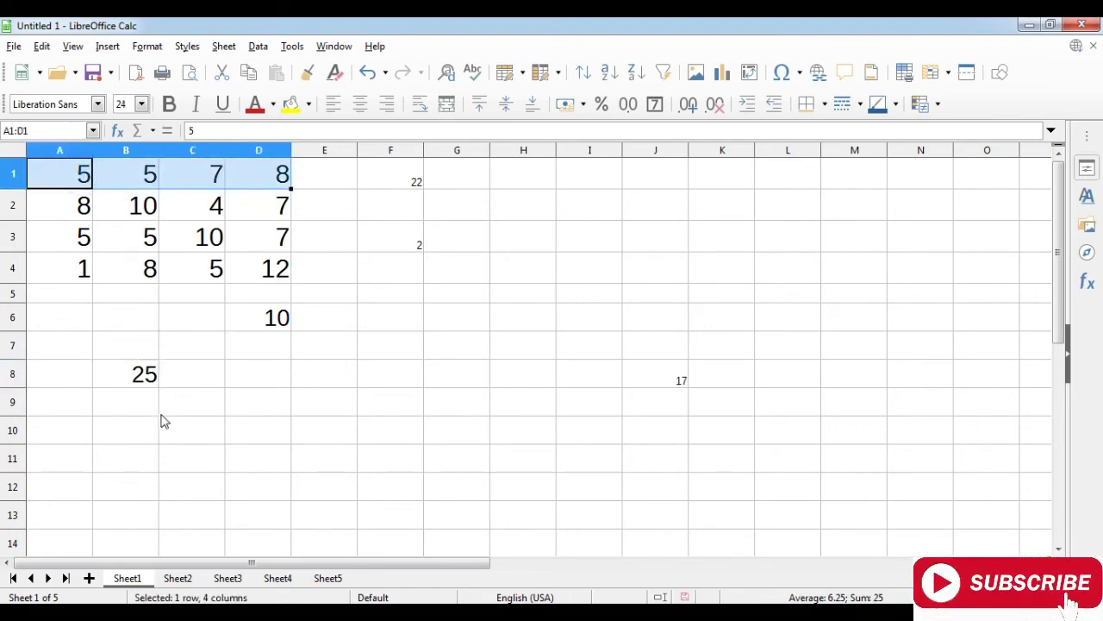
Enter =SUM(A1:B3,D4) in cell D8, combining a range with a single cell, and review its references.
left_click(272, 378)
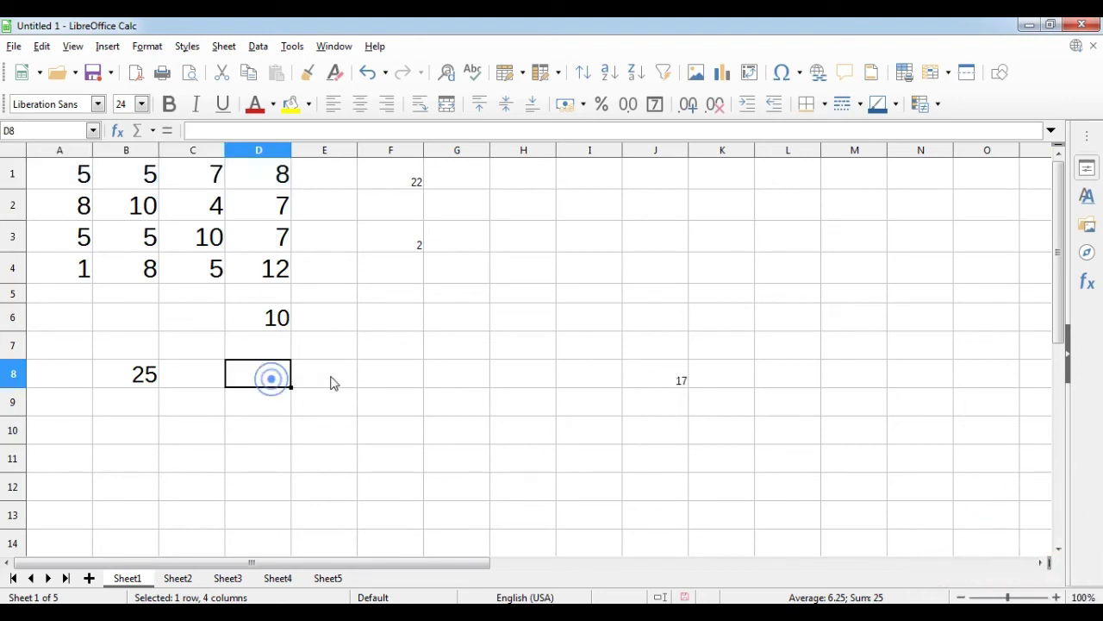
type("=su")
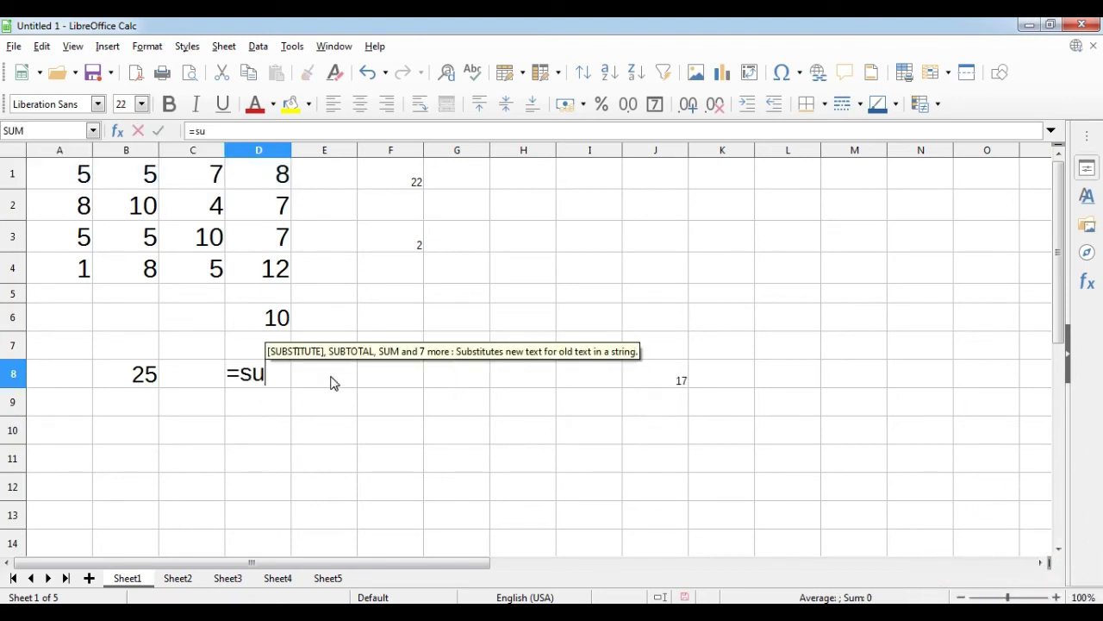
type("m(")
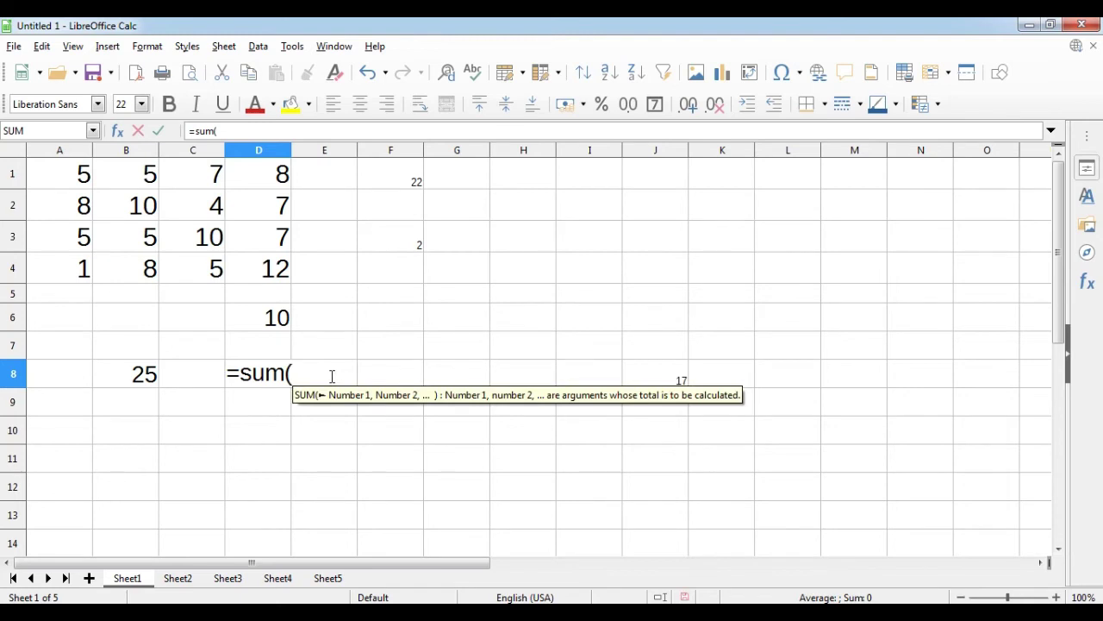
left_click_drag(59, 177, 126, 241)
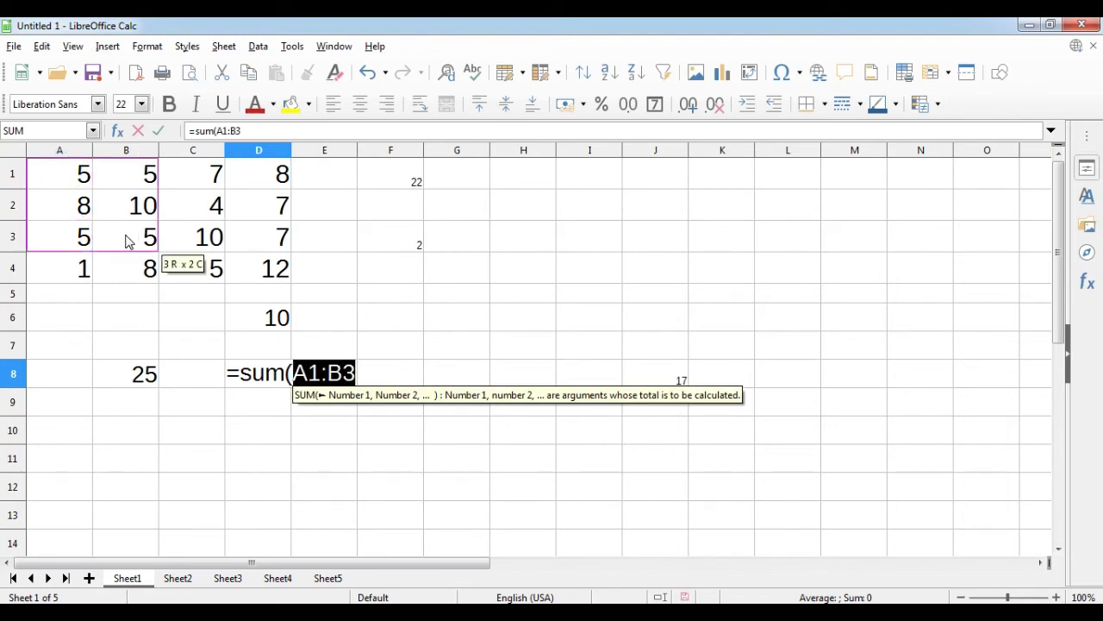
left_click(353, 369)
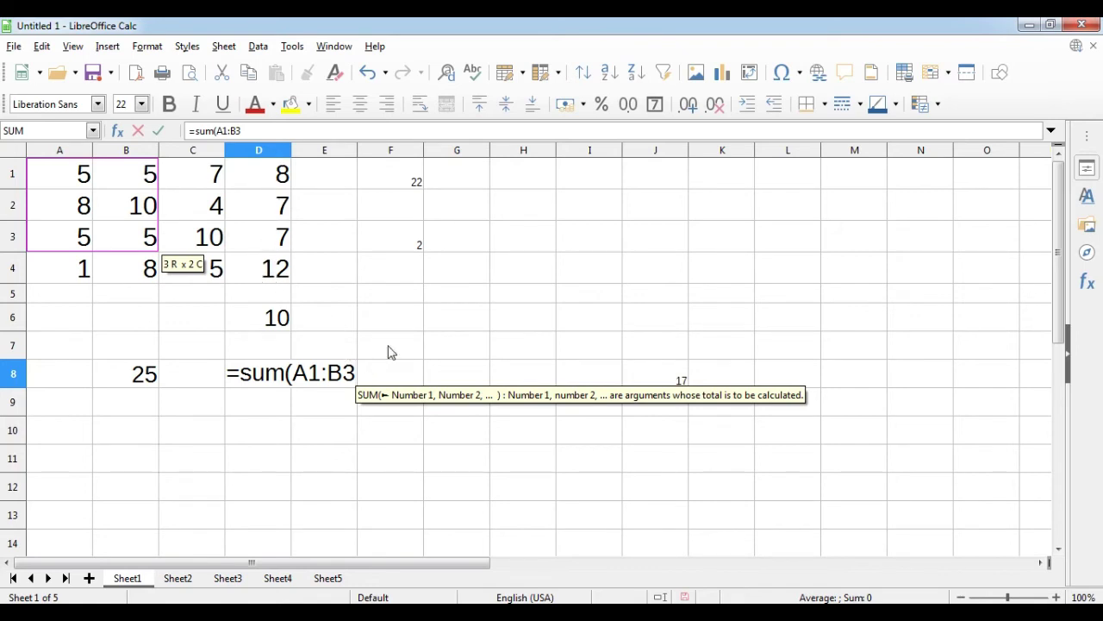
type(",")
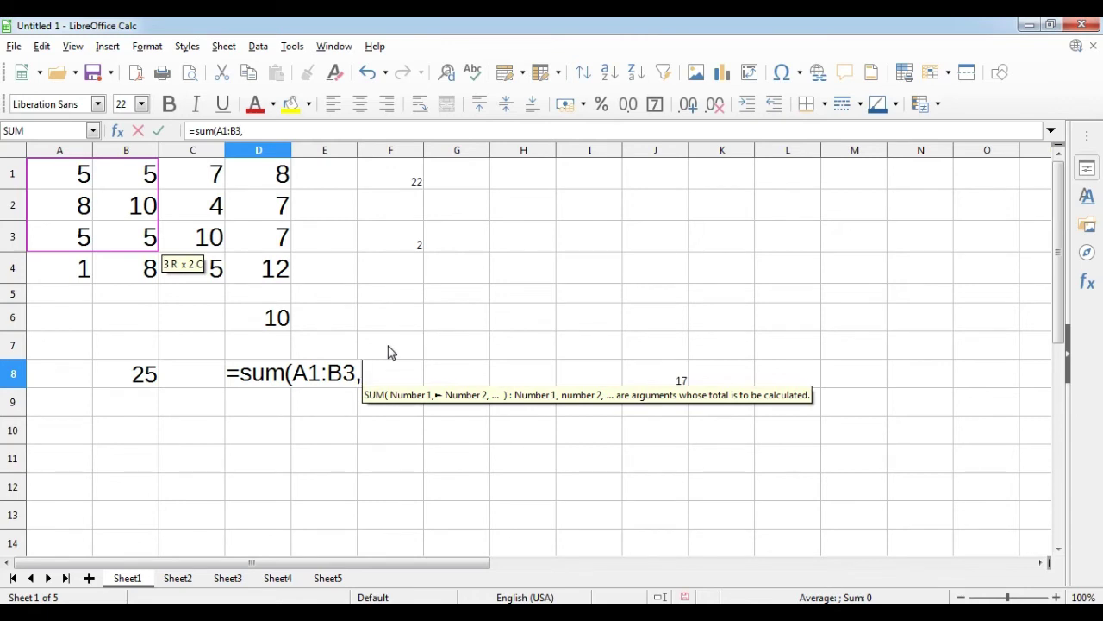
type("d4)")
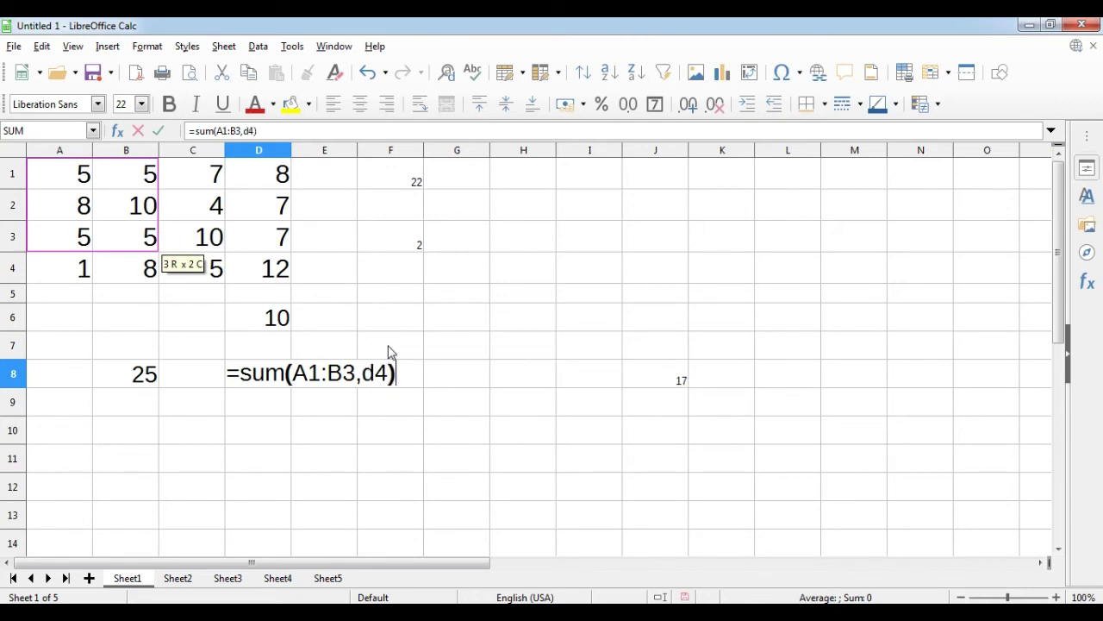
key("Return")
key("Up")
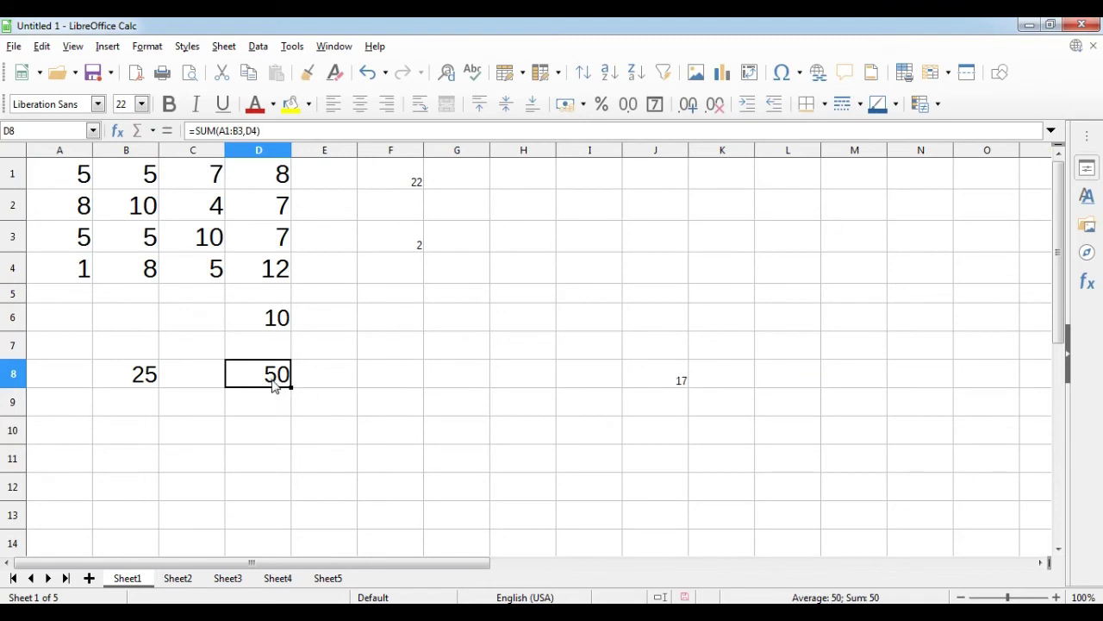
double_click(272, 374)
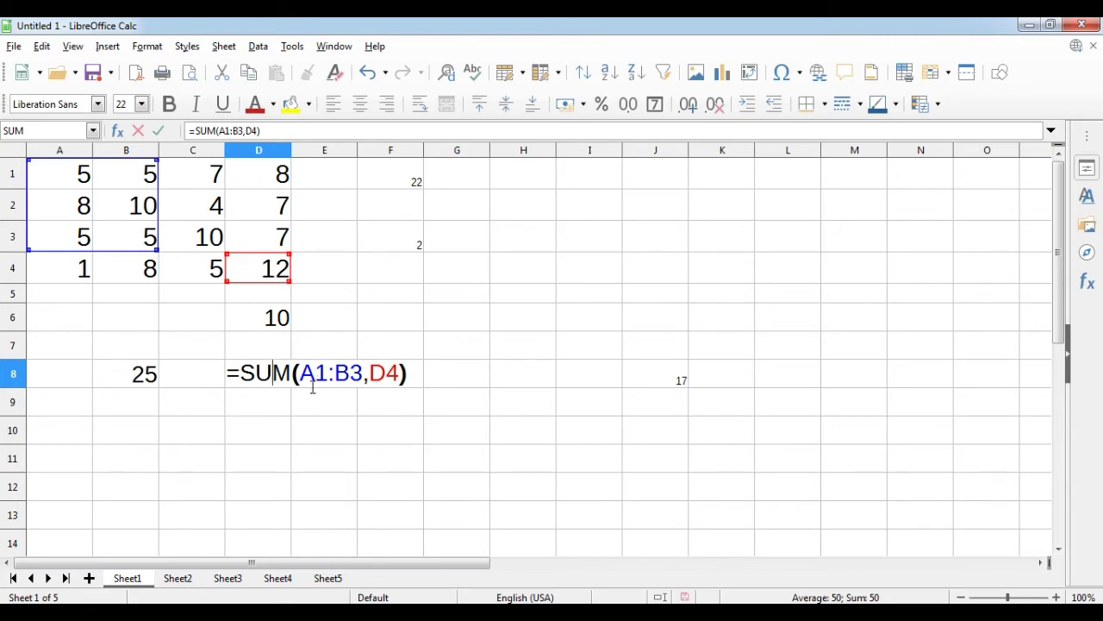
key("Return")
left_click(278, 373)
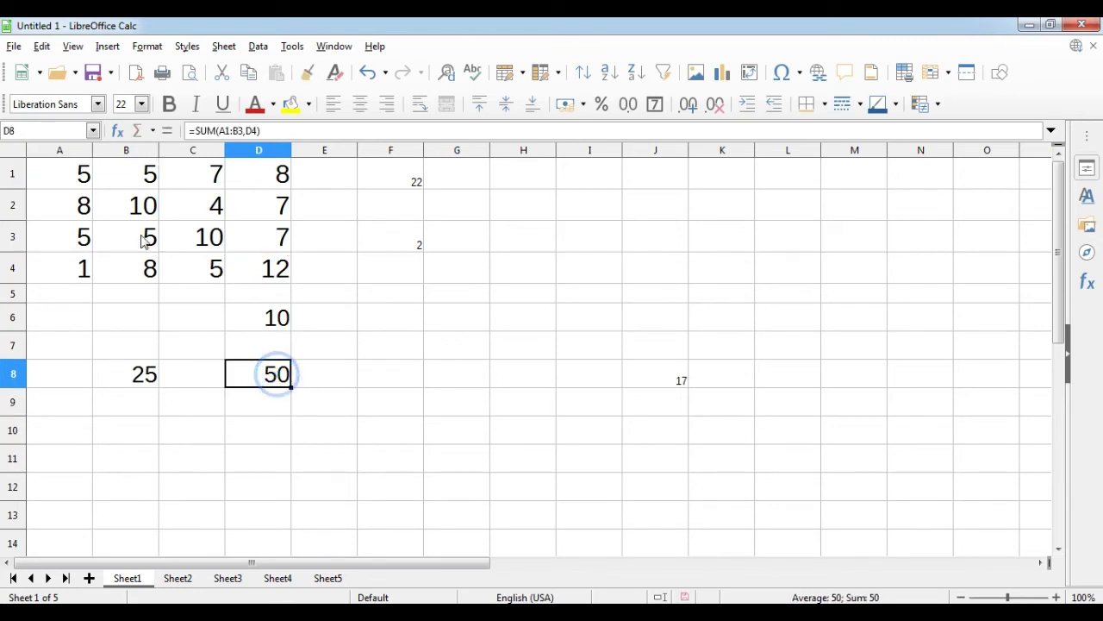
Set cell A2 to 10 and check the SUM formula in D8 that depends on it.
left_click(80, 214)
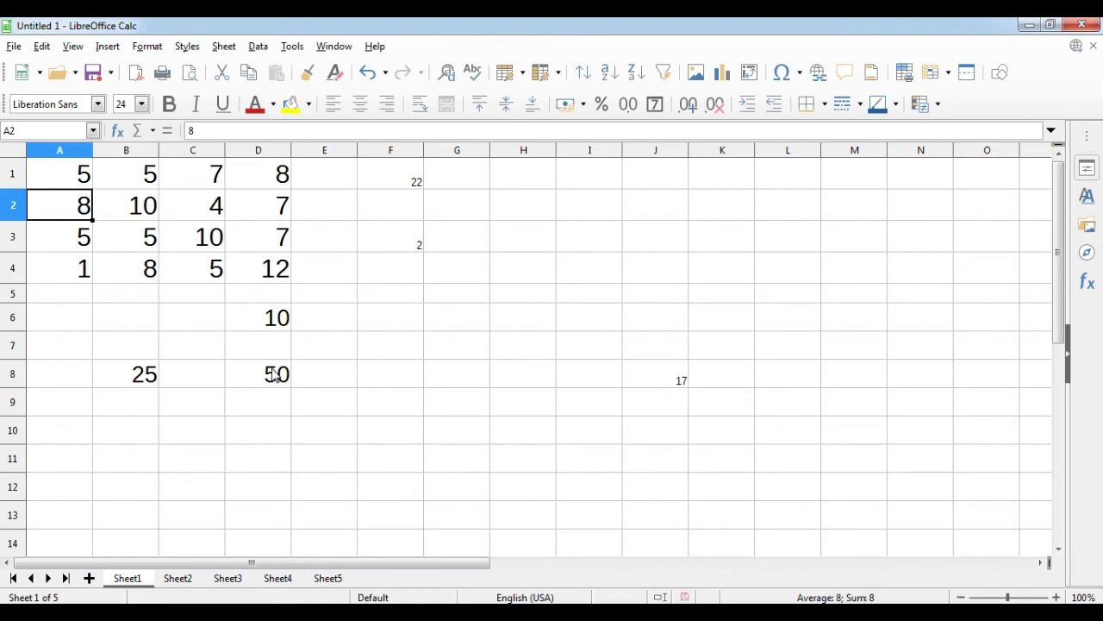
type("10")
key("Return")
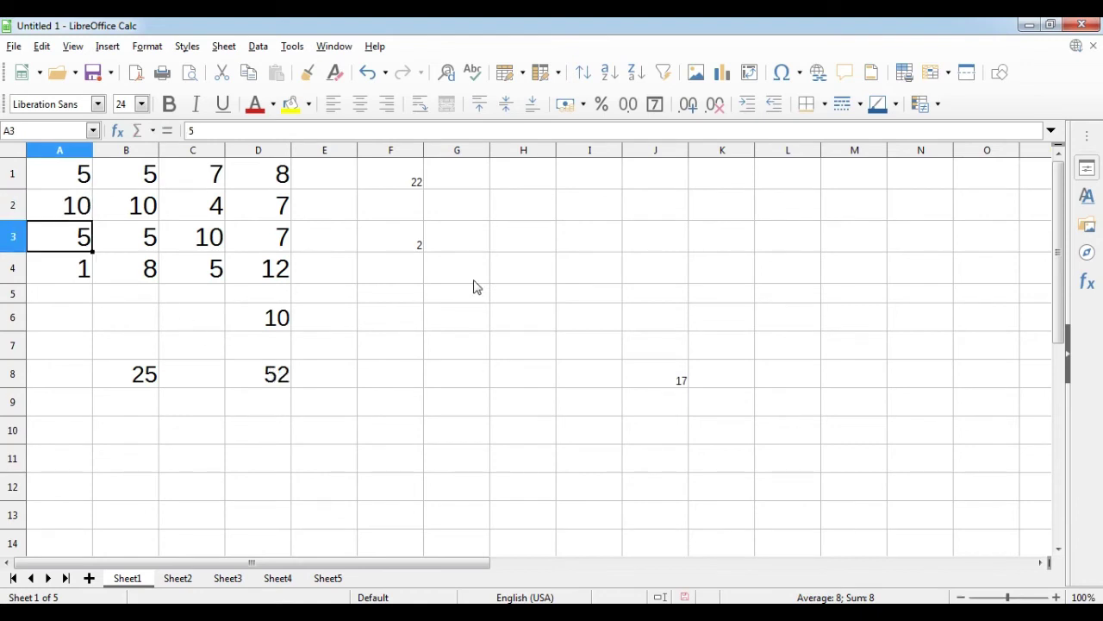
left_click(282, 372)
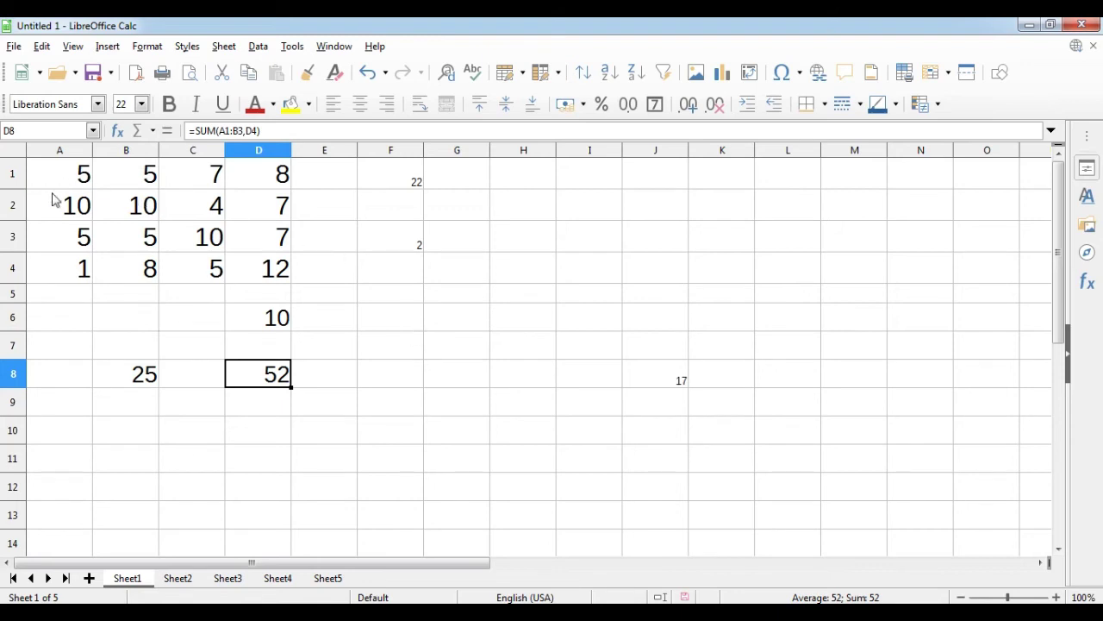
Clear the earlier formula results from the ranges B6:D9 and F1:F4.
left_click_drag(257, 312, 152, 392)
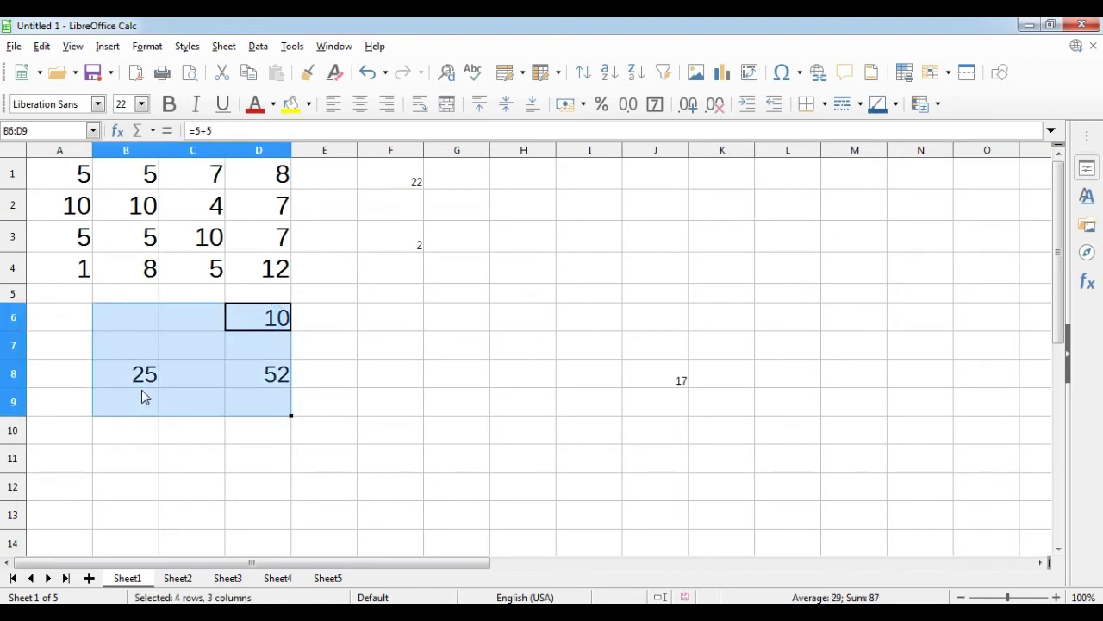
key("Delete")
left_click_drag(379, 173, 405, 289)
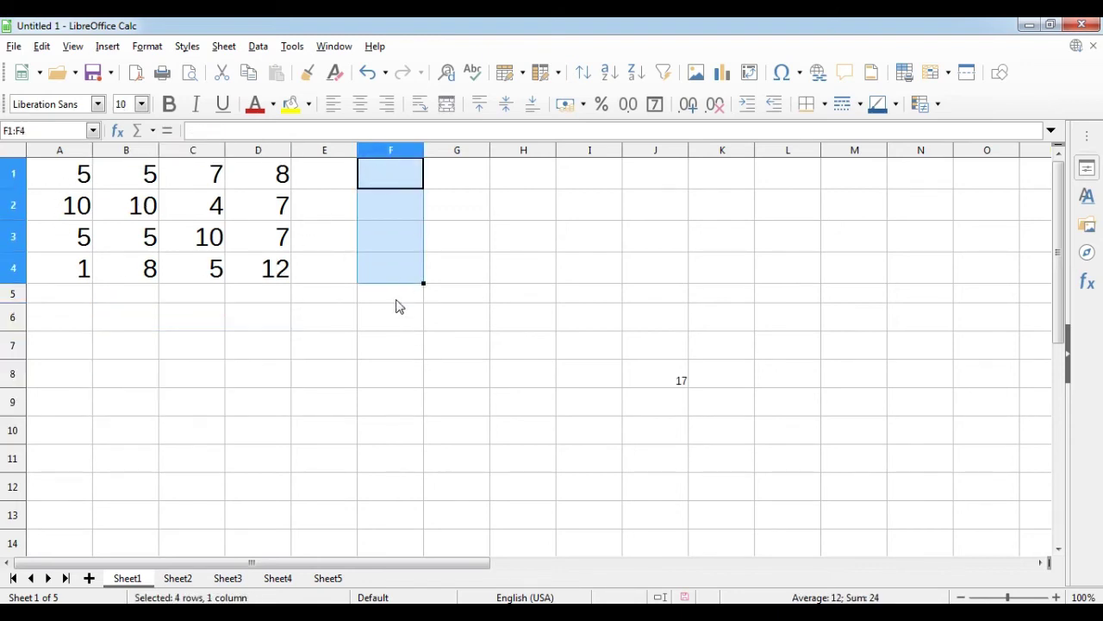
key("Delete")
Enter =AVERAGE(A1:D4) in cell C7 to average the whole number block, and review the formula.
left_click(186, 347)
type("=")
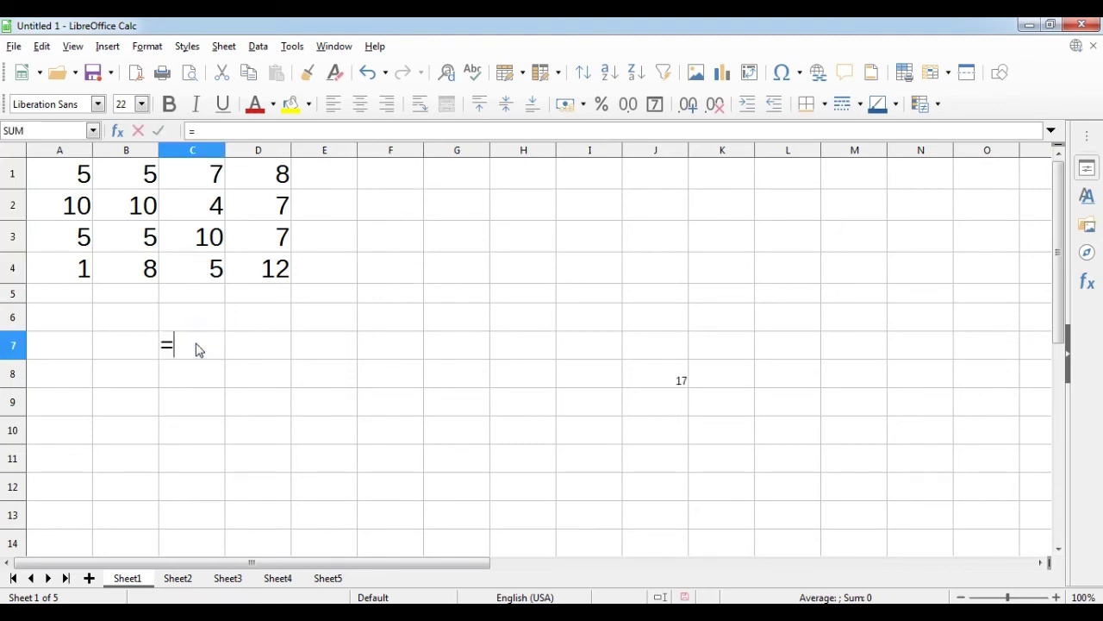
type("average(")
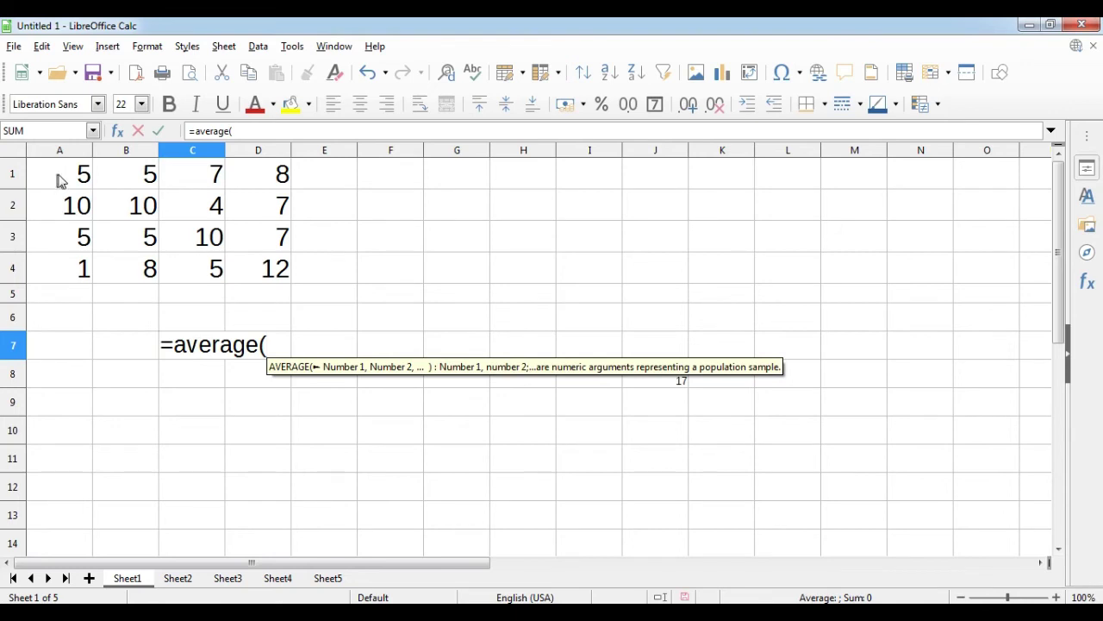
left_click_drag(61, 172, 255, 272)
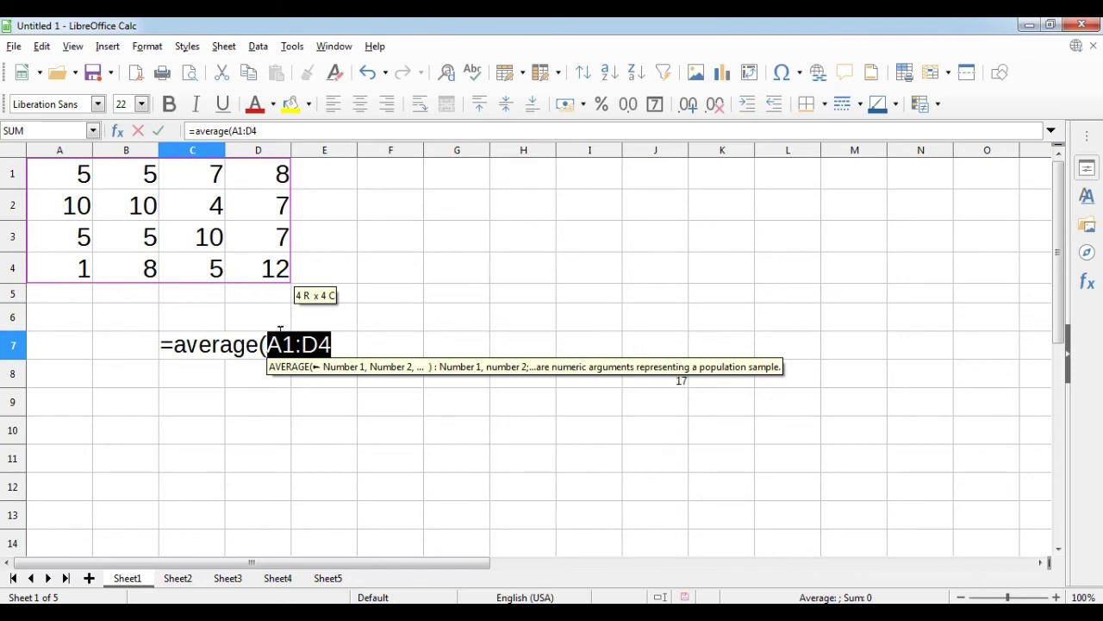
left_click(341, 347)
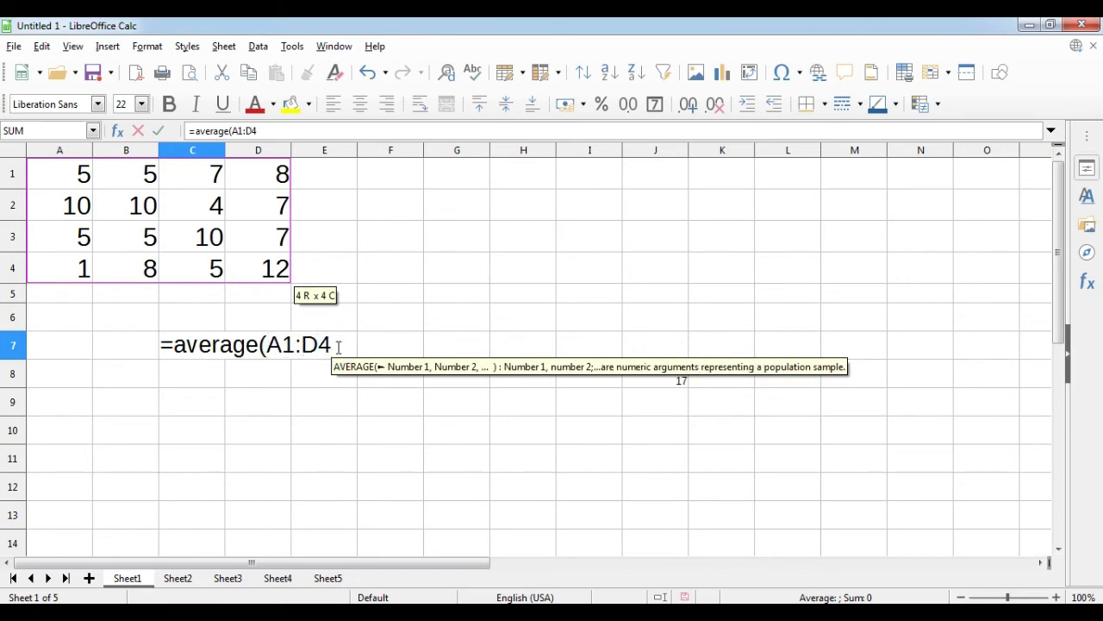
type(")")
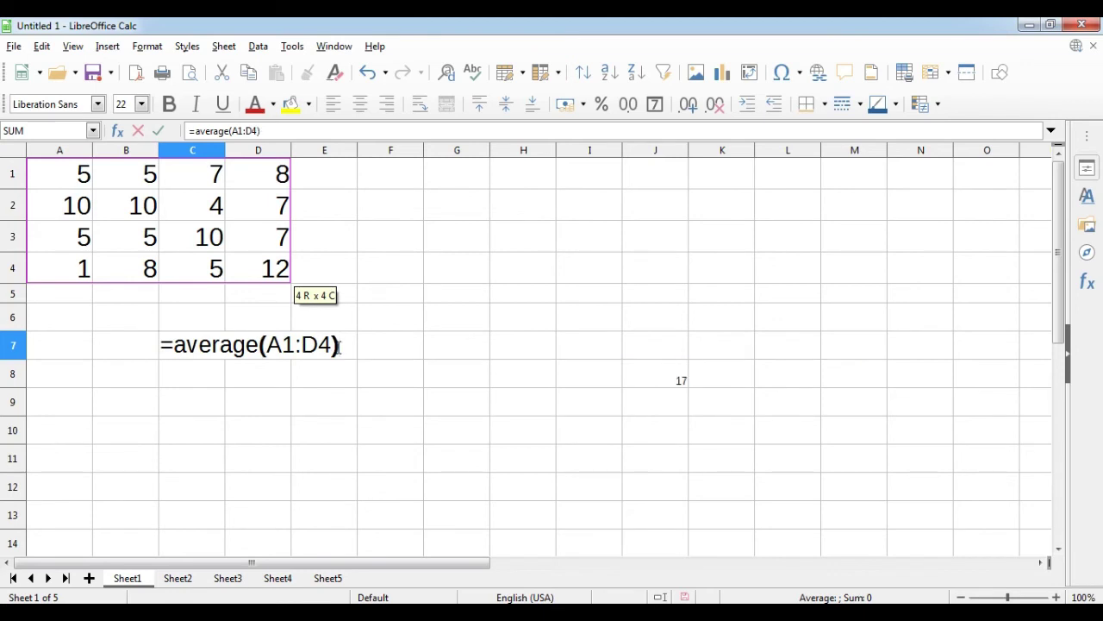
key("Return")
key("Up")
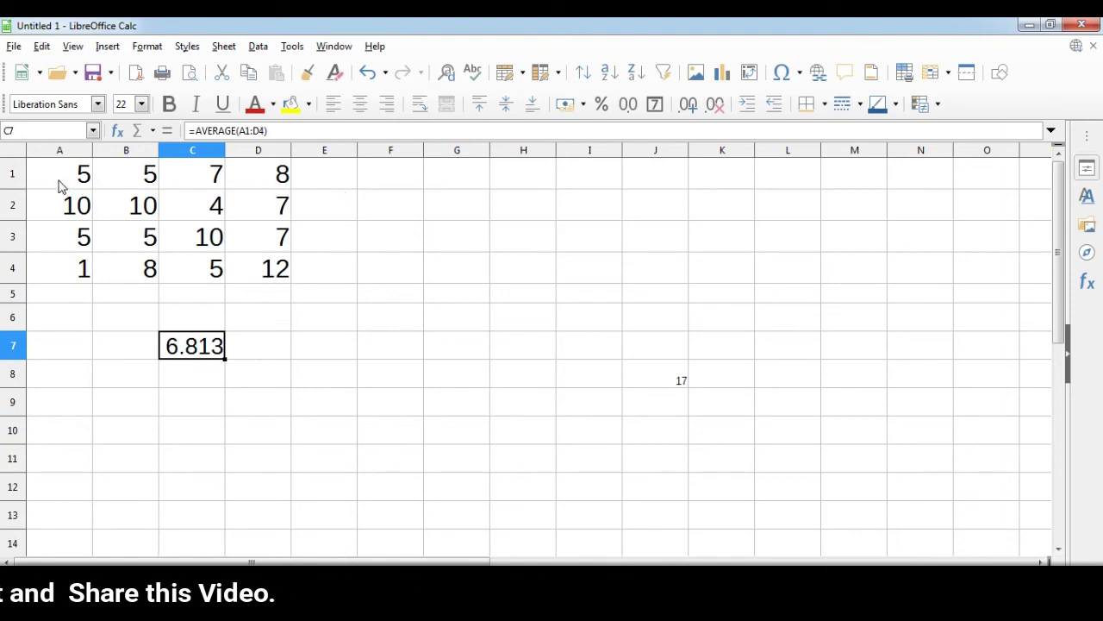
left_click_drag(59, 186, 250, 183)
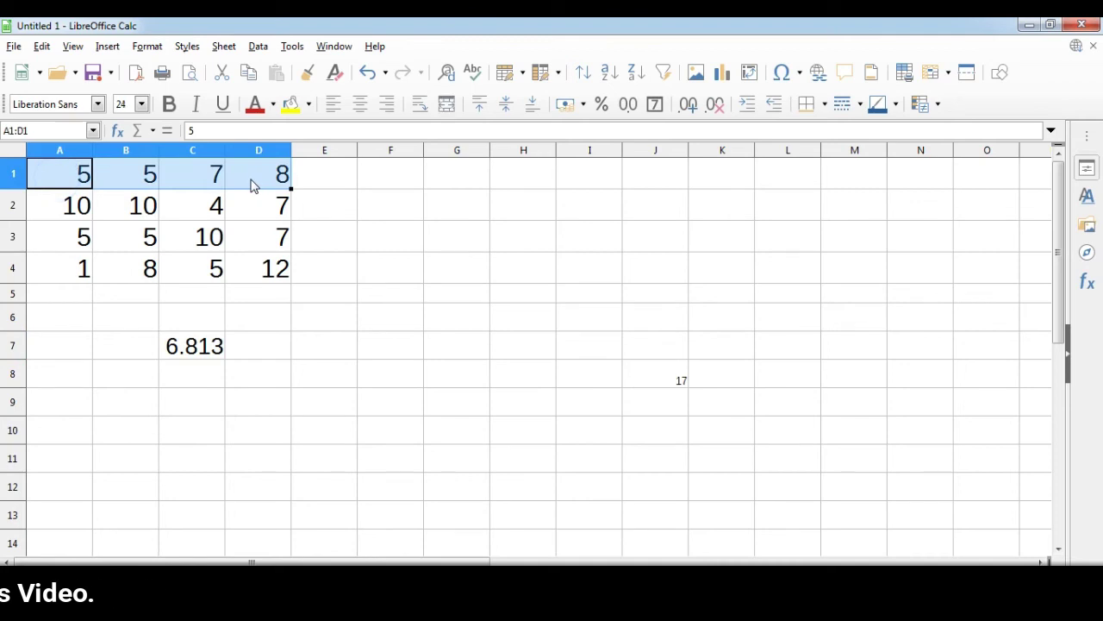
left_click(376, 183)
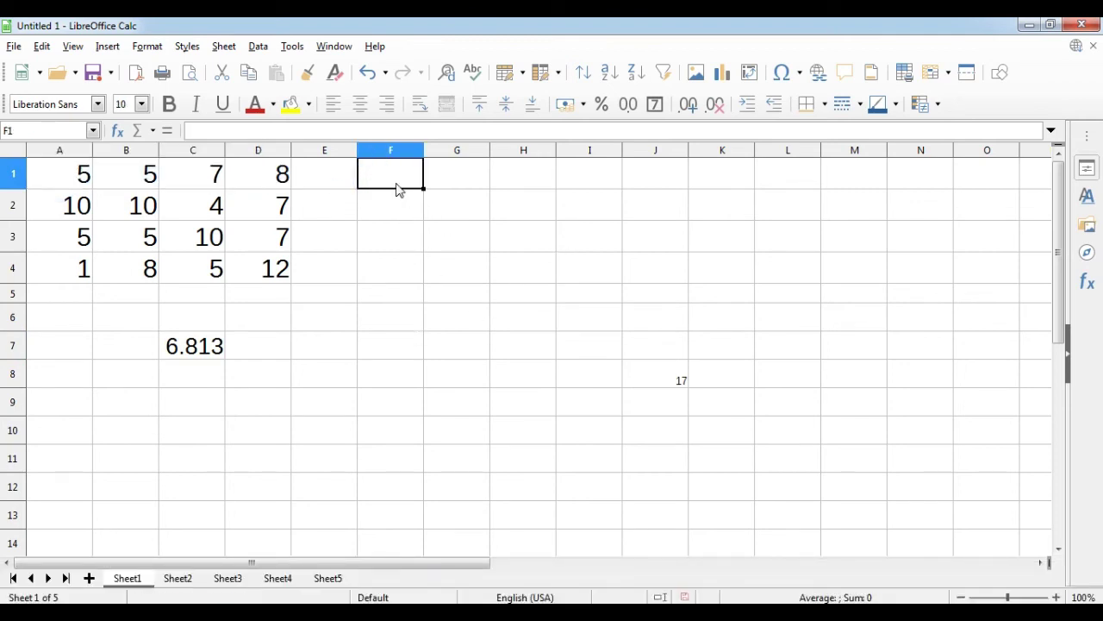
type("=")
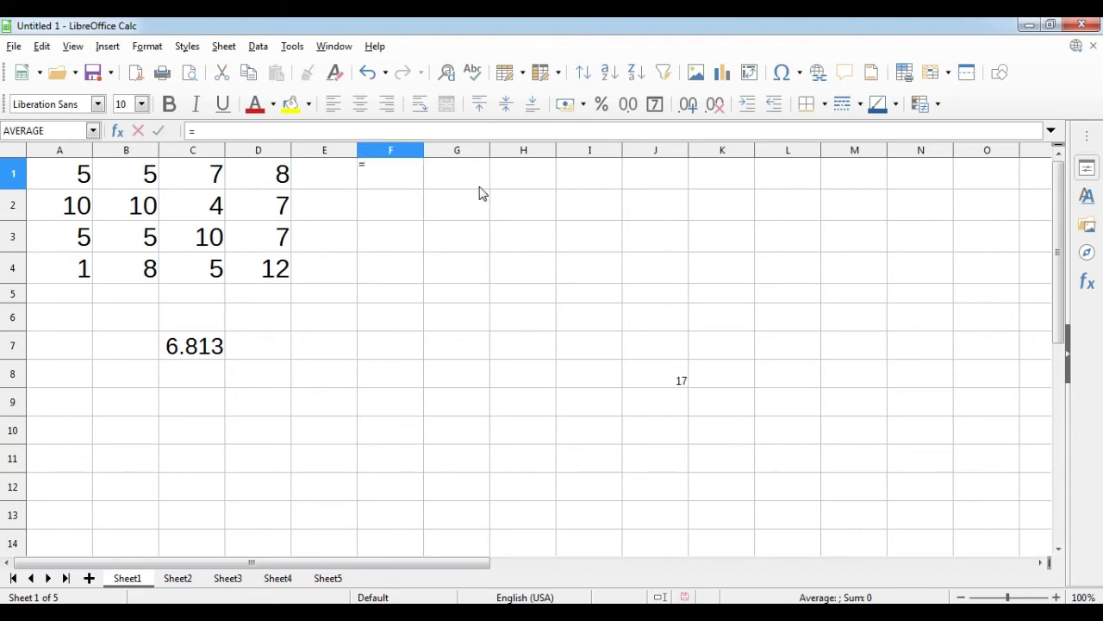
type("average")
key("BackSpace")
key("BackSpace")
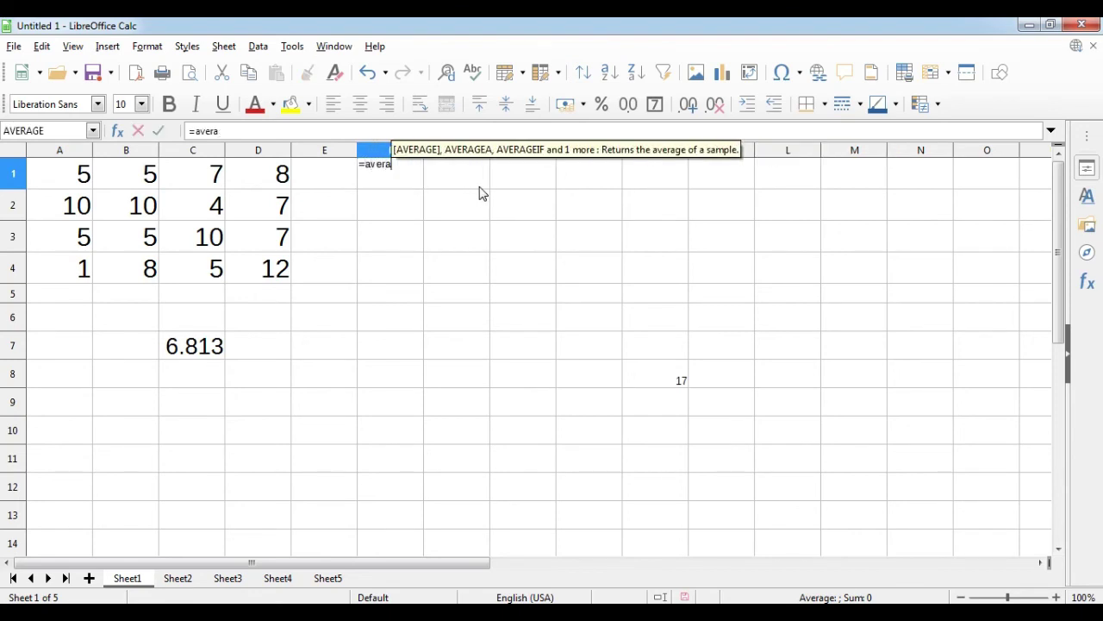
key("Escape")
key("Down")
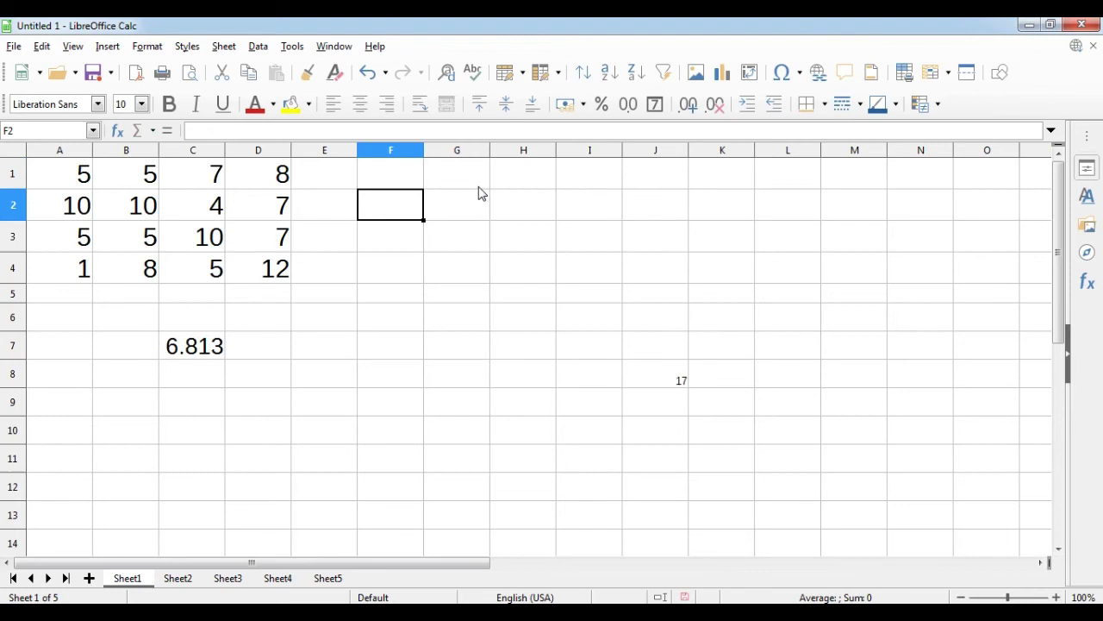
Set the font size of cell F1 to 24.
left_click(394, 177)
left_click(143, 103)
scroll(129, 250, "down", 3)
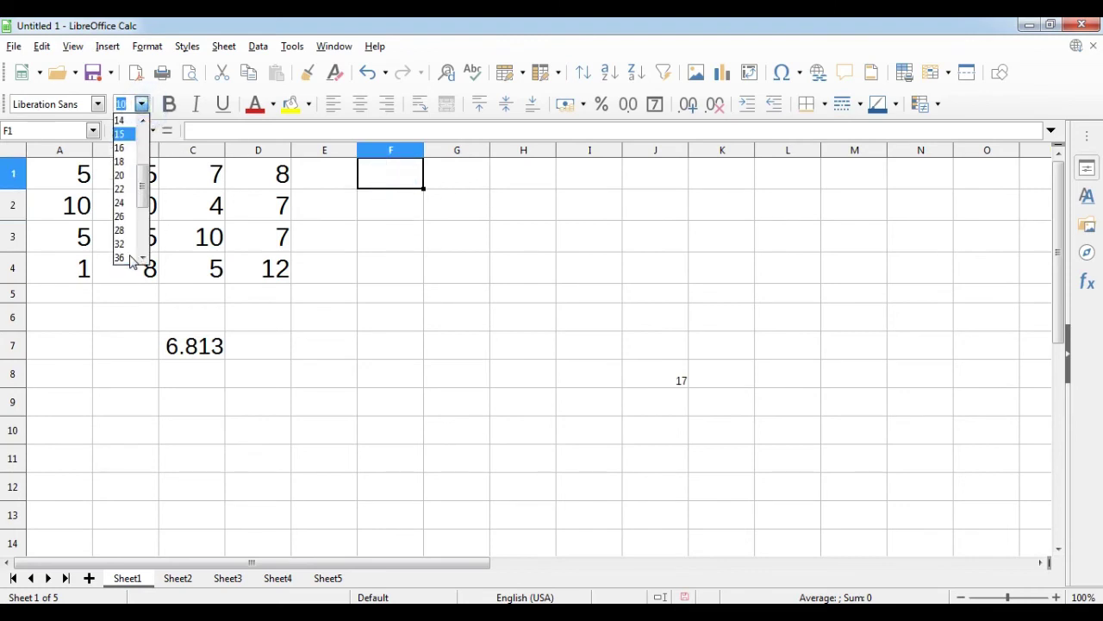
left_click(125, 208)
Enter =AVERAGE(A1:D1) in cell F1 to average the first row, and review the formula.
left_click(392, 176)
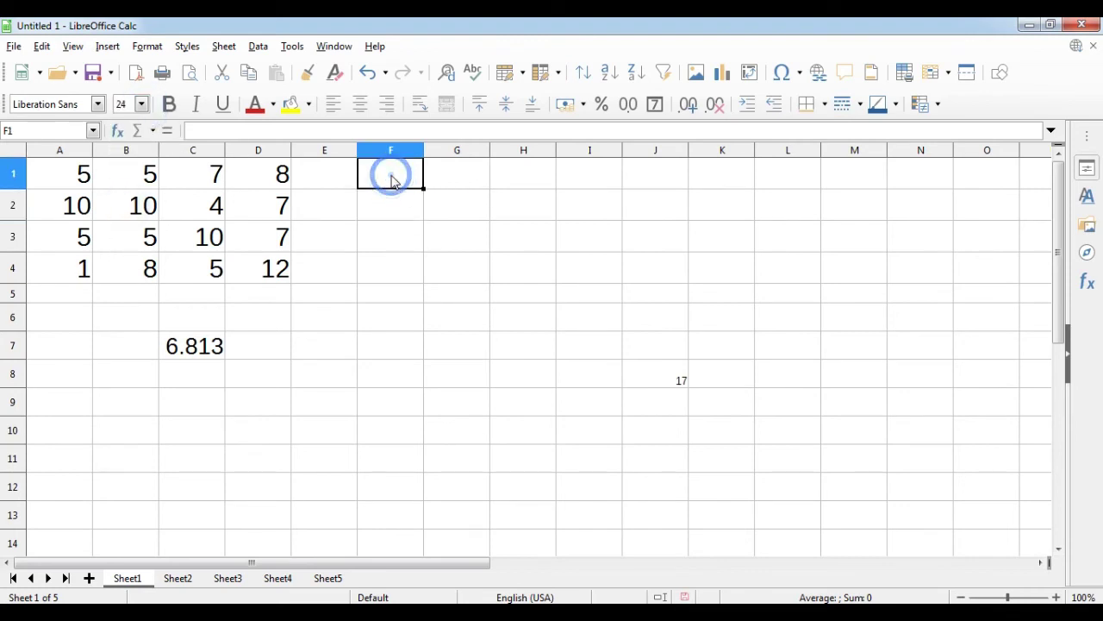
type("=average(")
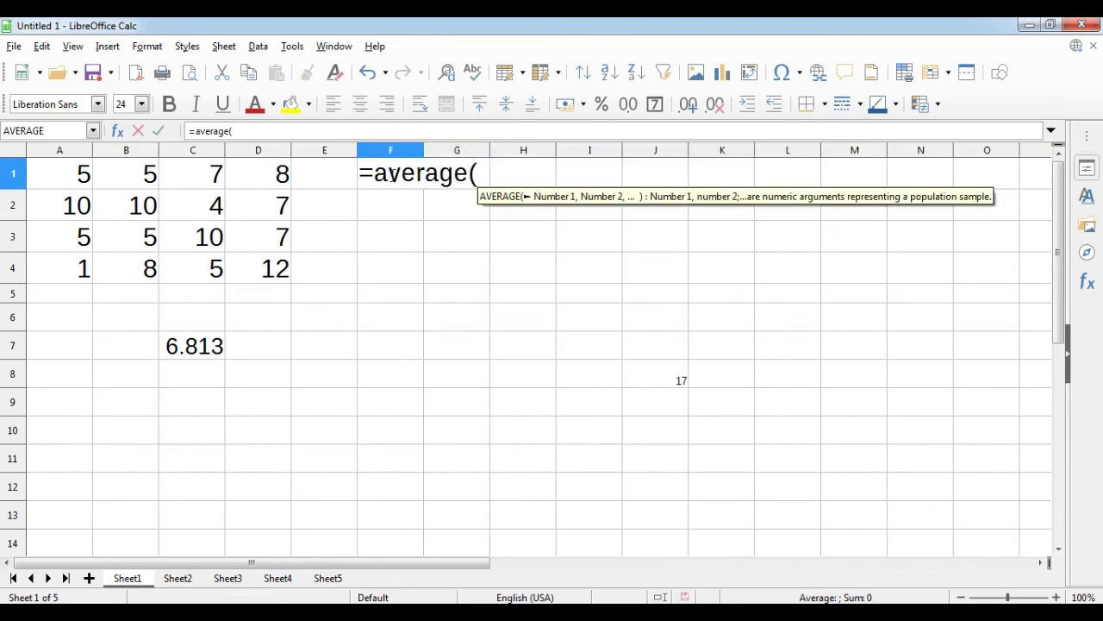
left_click_drag(47, 178, 257, 177)
left_click(549, 172)
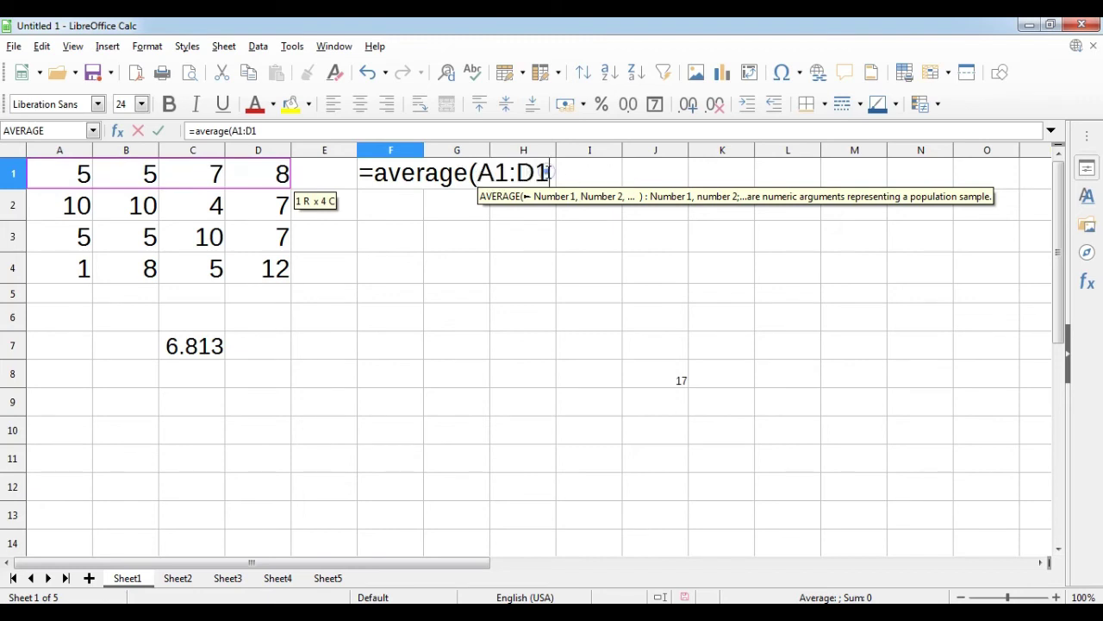
type(")")
key("Return")
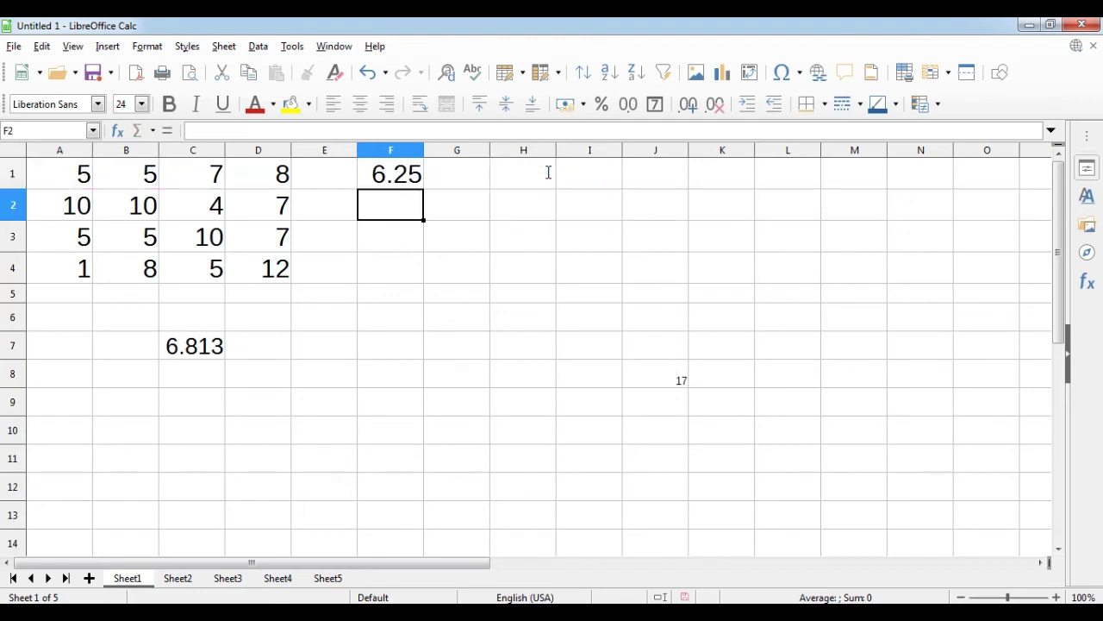
key("Up")
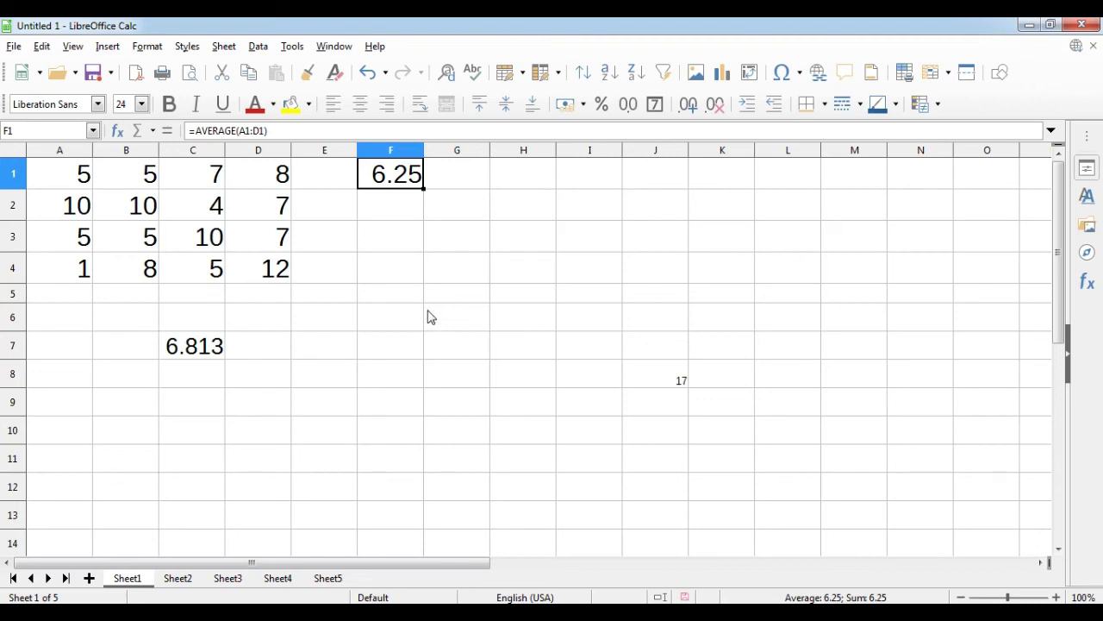
left_click(376, 277)
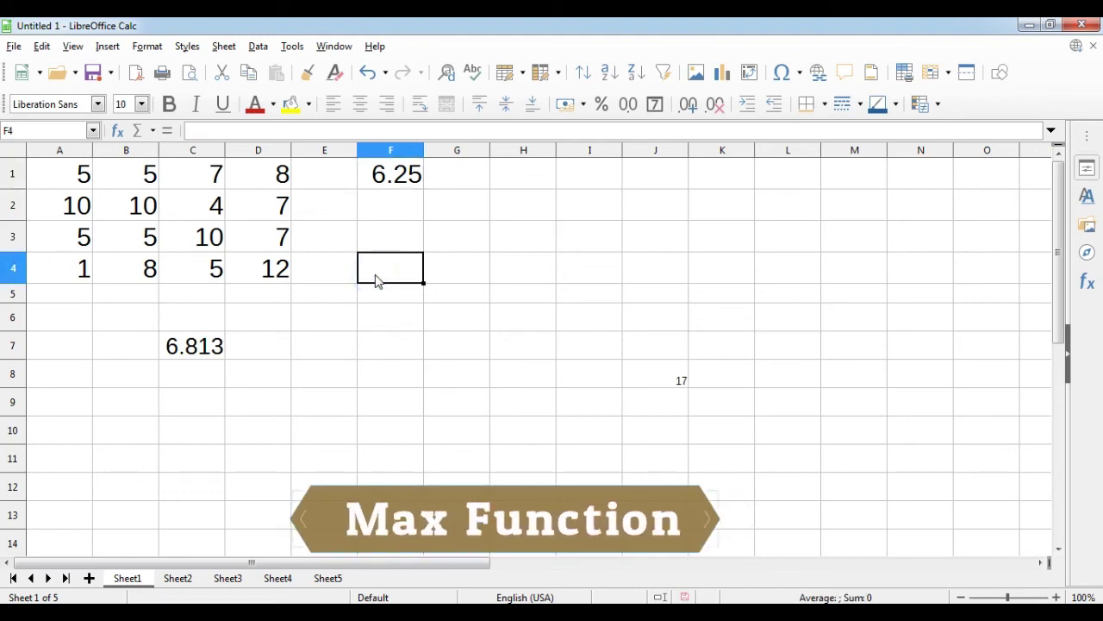
type("=")
key("Escape")
Replace the contents of cell C7 with =MAX(A1:D4) and check it against the range A1:D4.
left_click(194, 344)
type("=max")
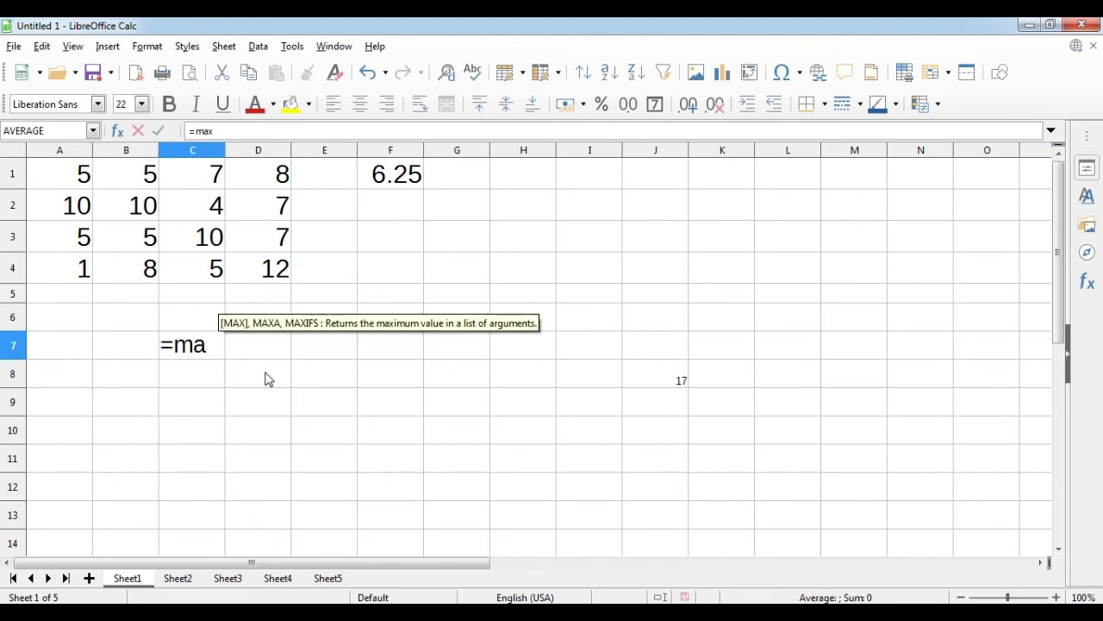
type("(")
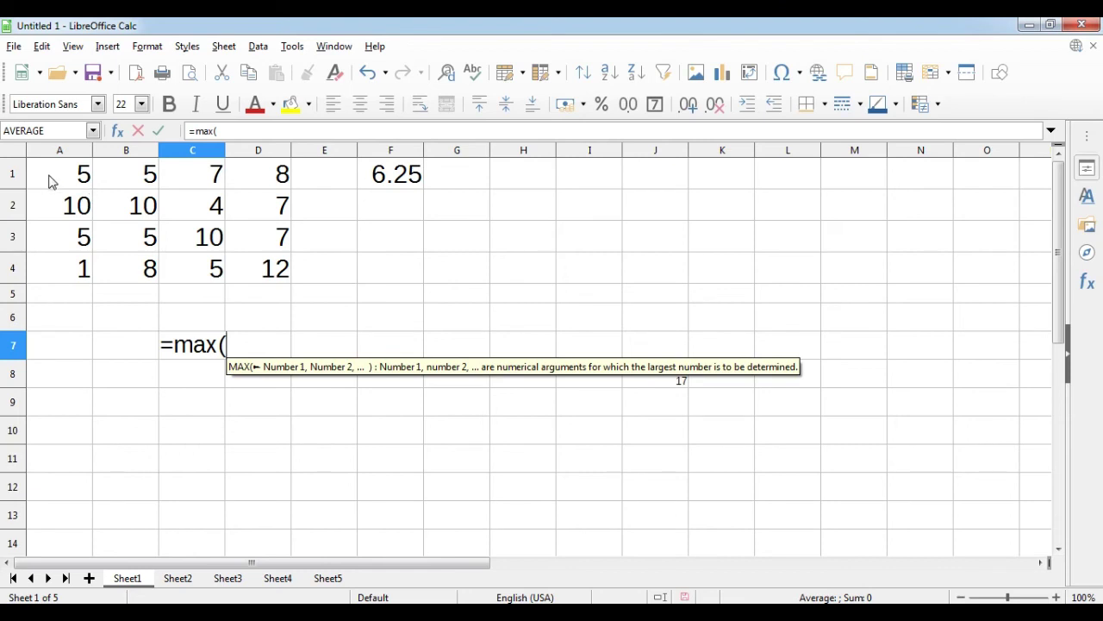
left_click_drag(56, 185, 274, 269)
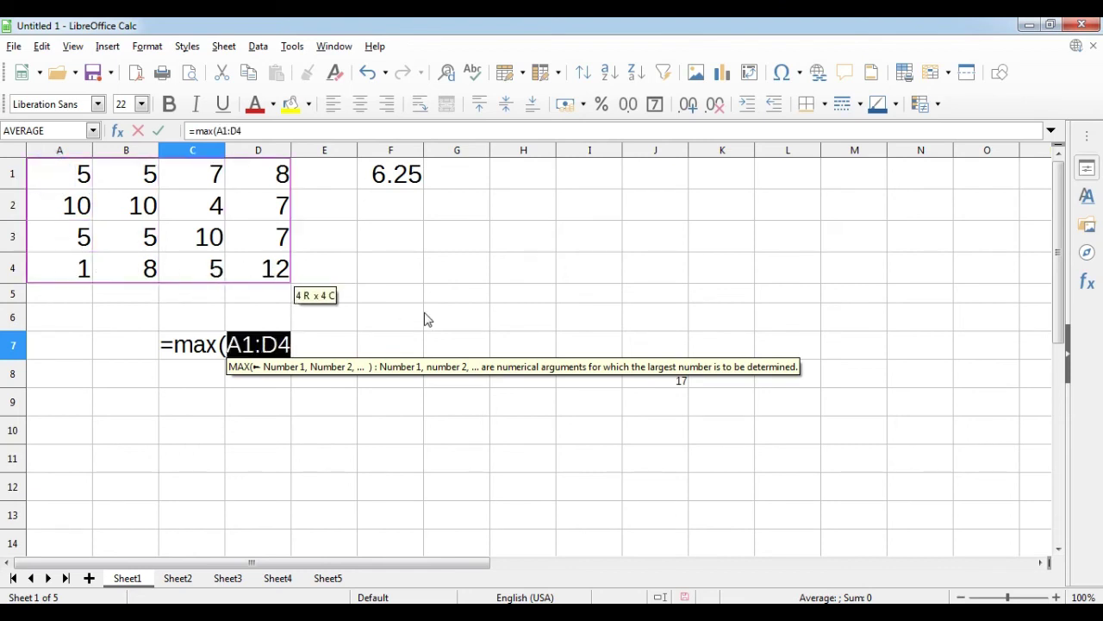
key("Right")
key("Right")
key("Right")
key("Right")
key("Right")
key("Right")
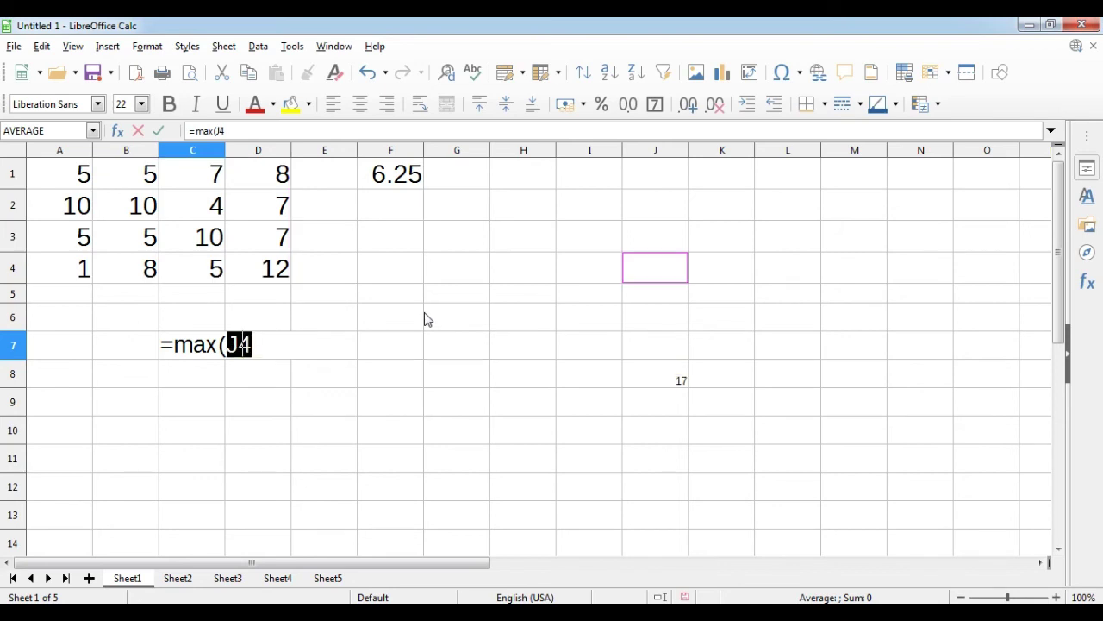
left_click_drag(55, 185, 274, 269)
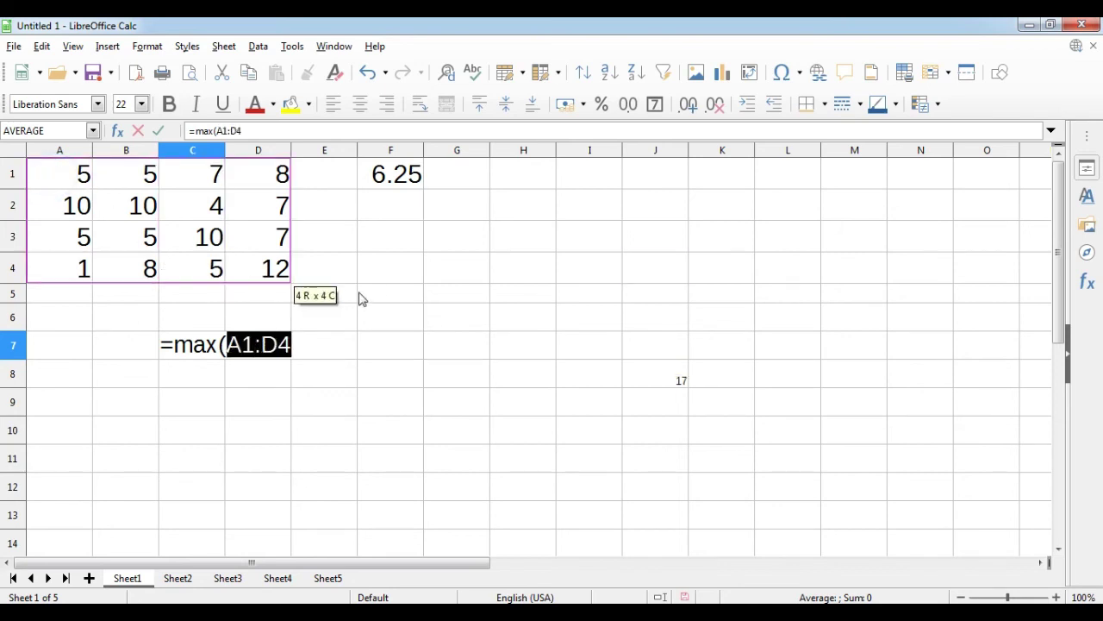
left_click(301, 344)
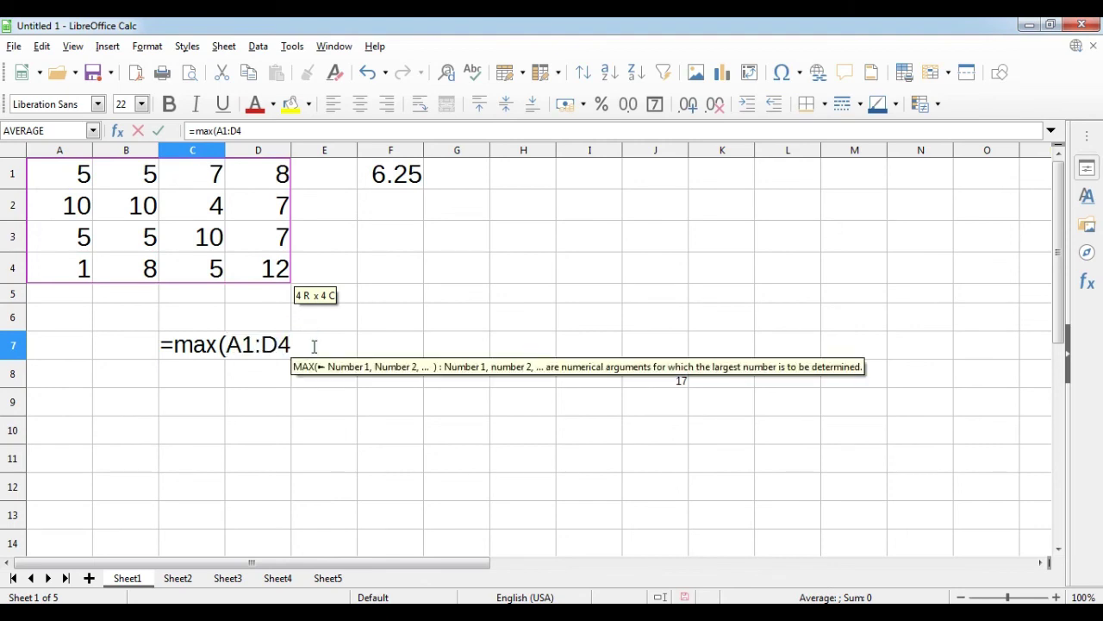
type(")")
key("Return")
key("Up")
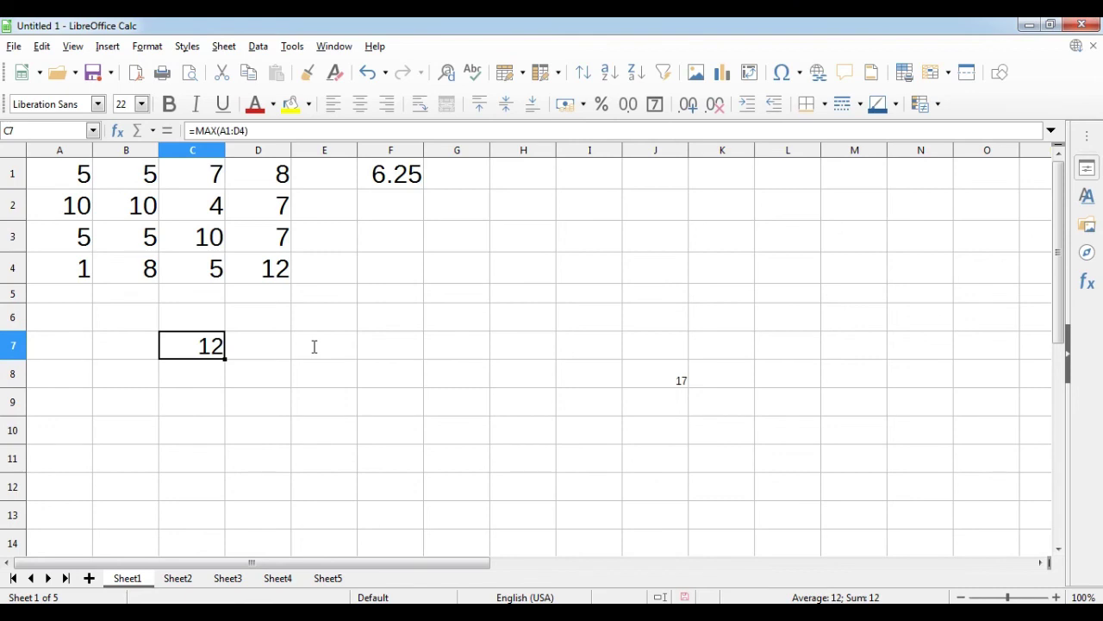
left_click_drag(59, 179, 269, 287)
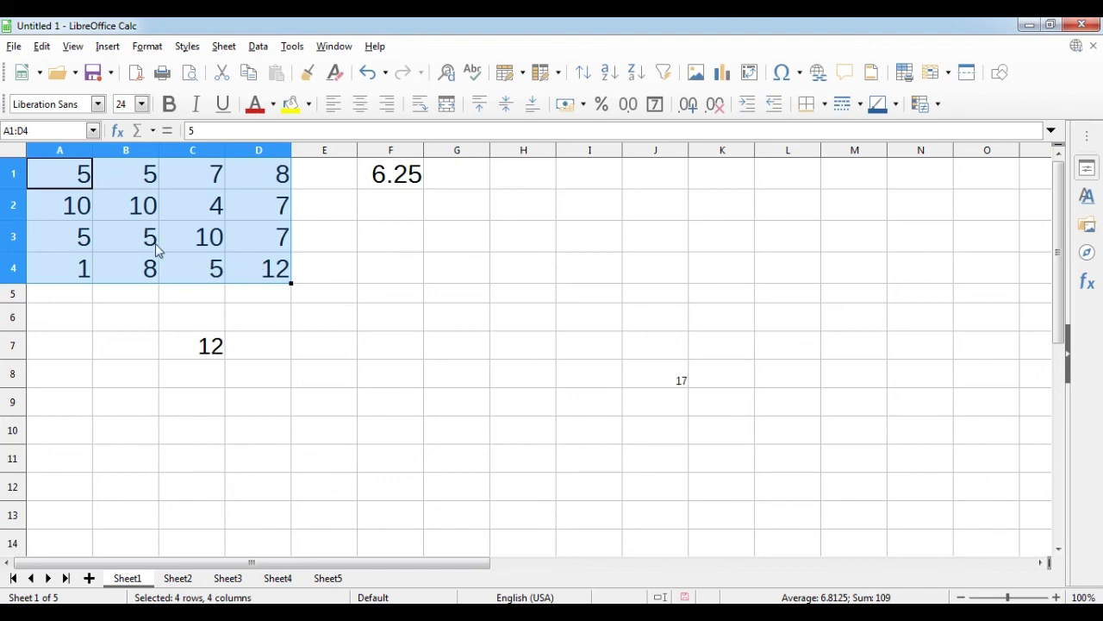
Change the function in cell C7 to MIN so the formula is =MIN(A1:D4), and review it.
left_click(183, 349)
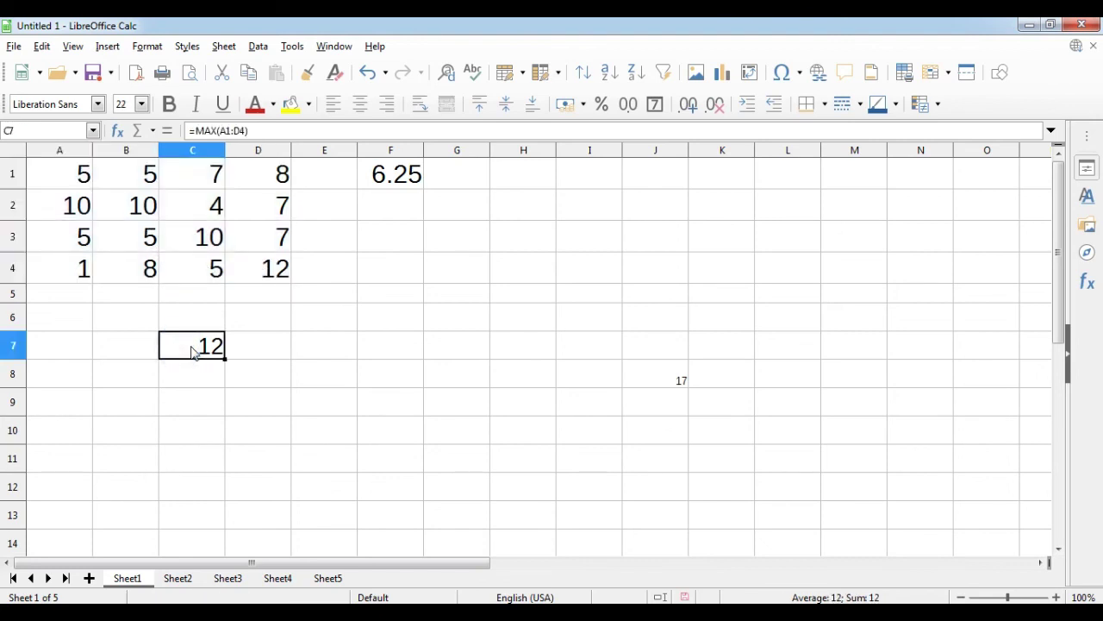
double_click(193, 351)
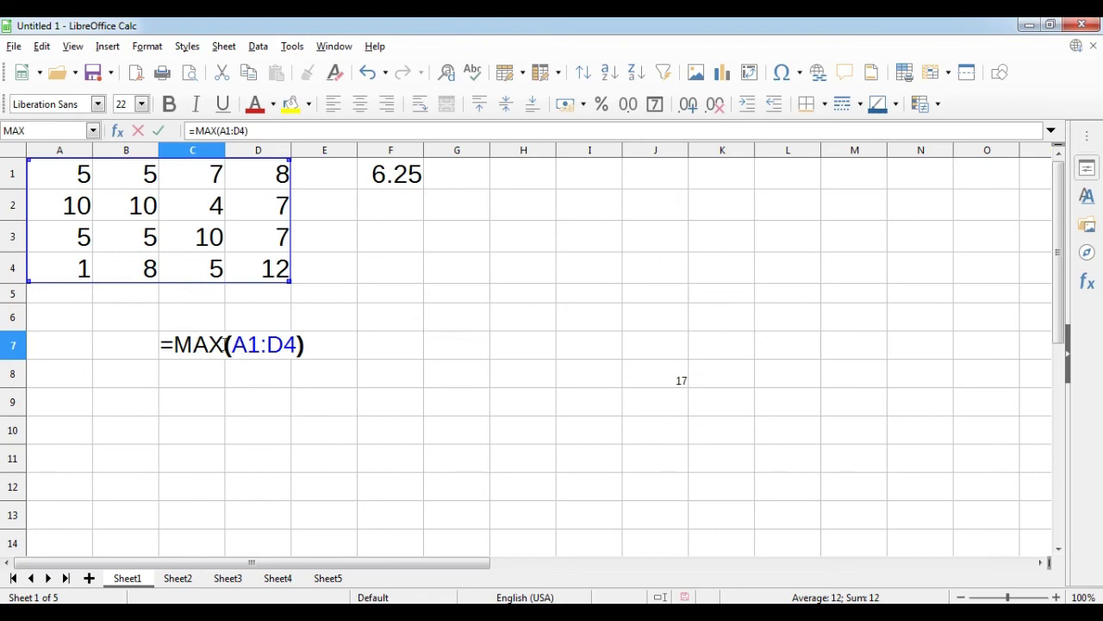
left_click(220, 343)
key("BackSpace")
key("BackSpace")
type("in")
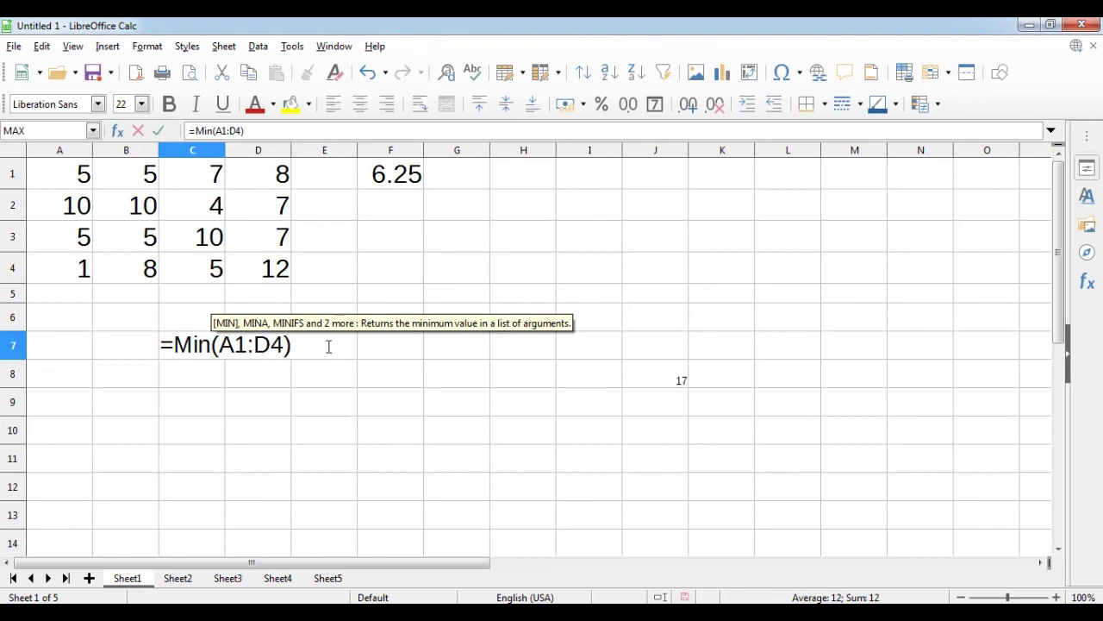
key("Return")
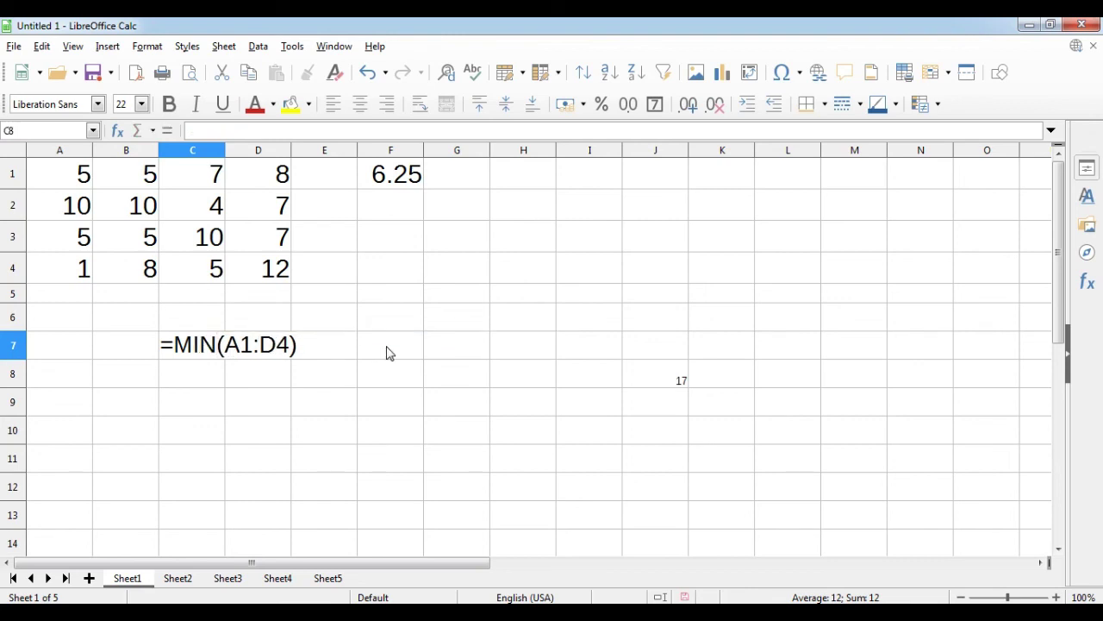
key("Return")
key("Up")
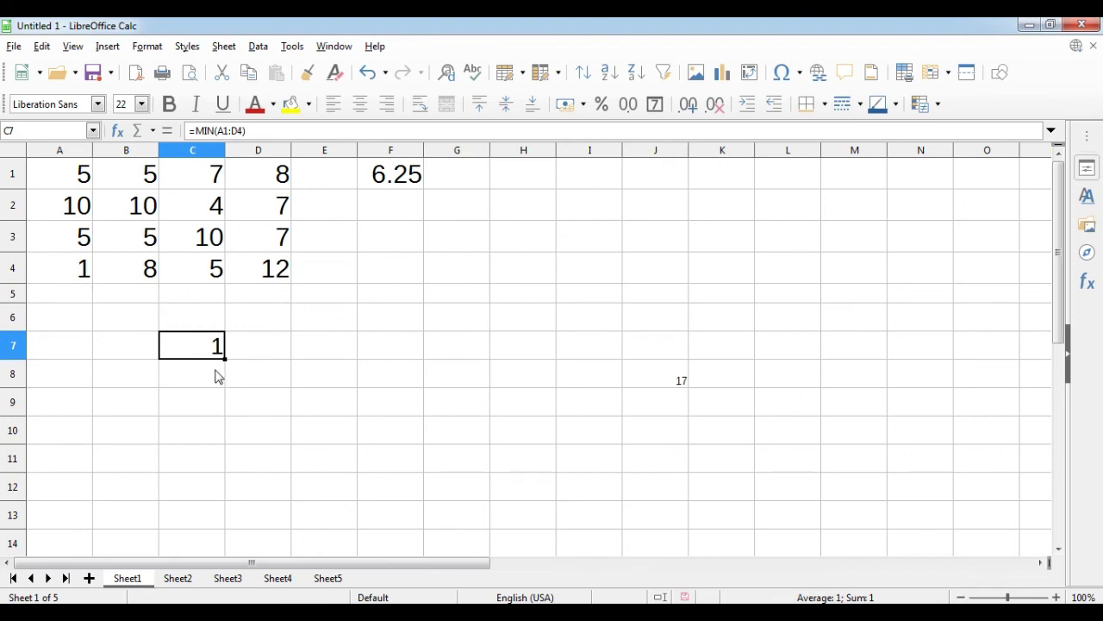
Enter =COUNT(A1:D4) in cell E7 to count the numbers in the block, and review the formula.
left_click(322, 352)
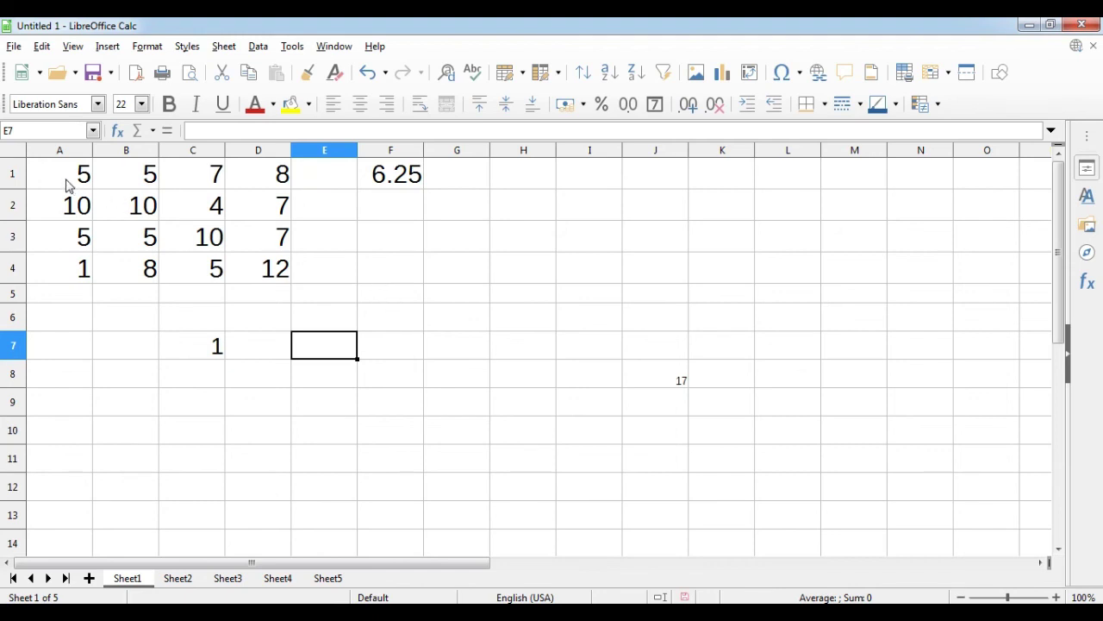
left_click_drag(66, 184, 262, 284)
left_click(314, 348)
type("=coun")
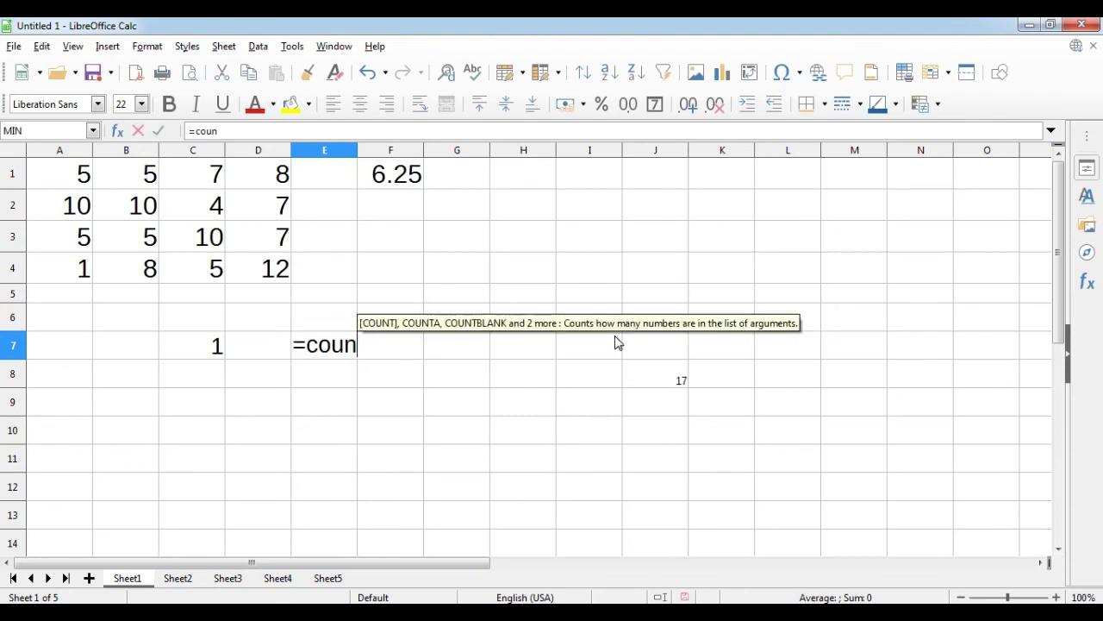
type("t(")
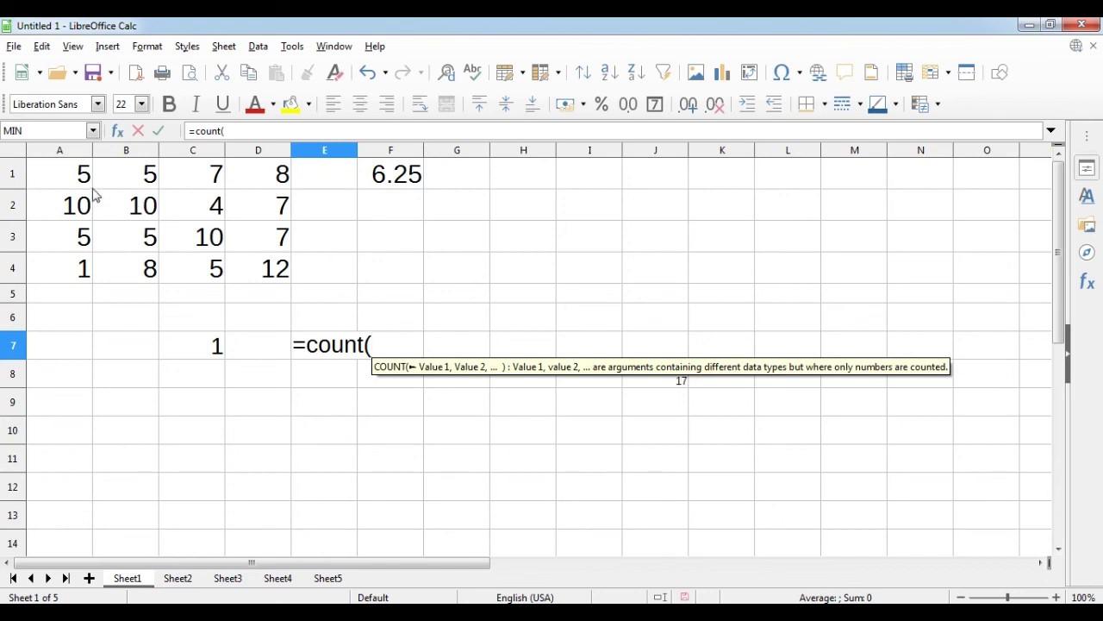
left_click_drag(54, 172, 281, 271)
left_click(449, 347)
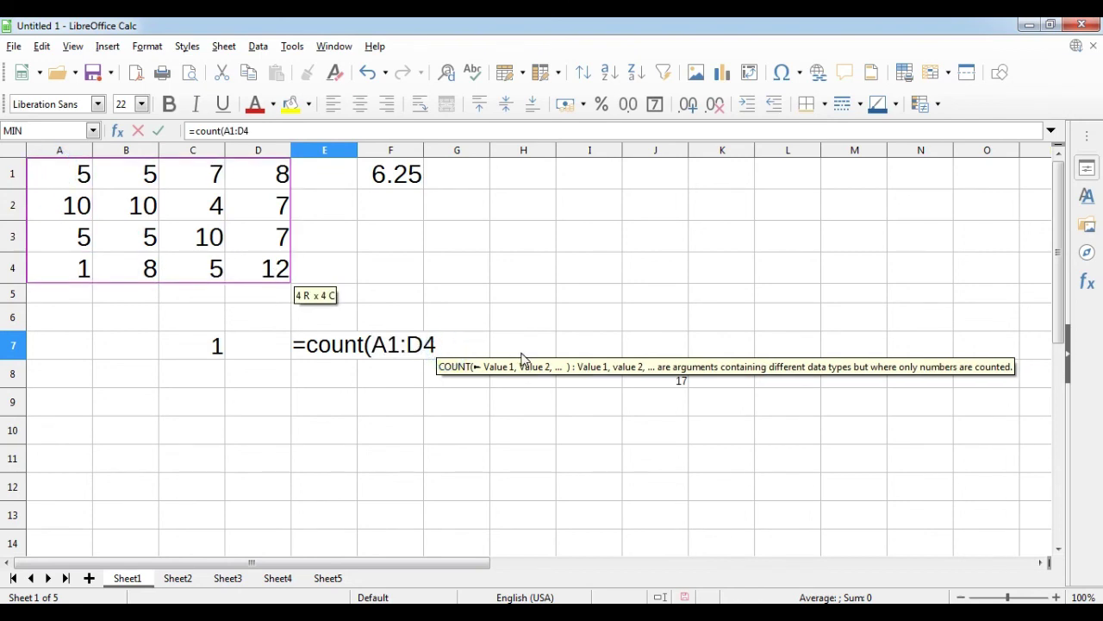
type(")")
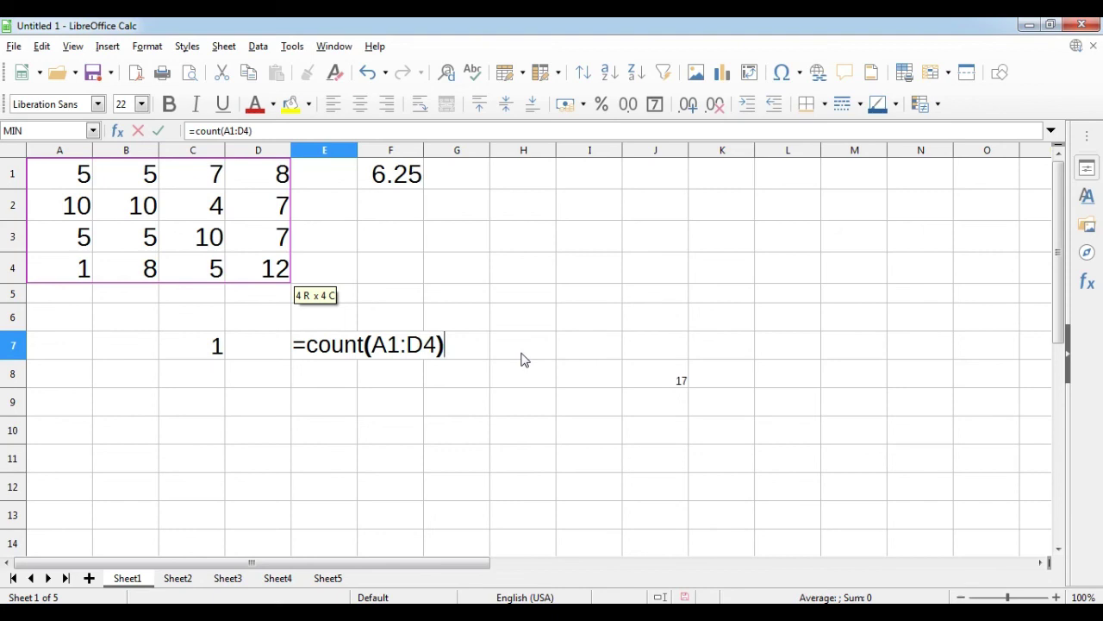
key("Return")
key("Up")
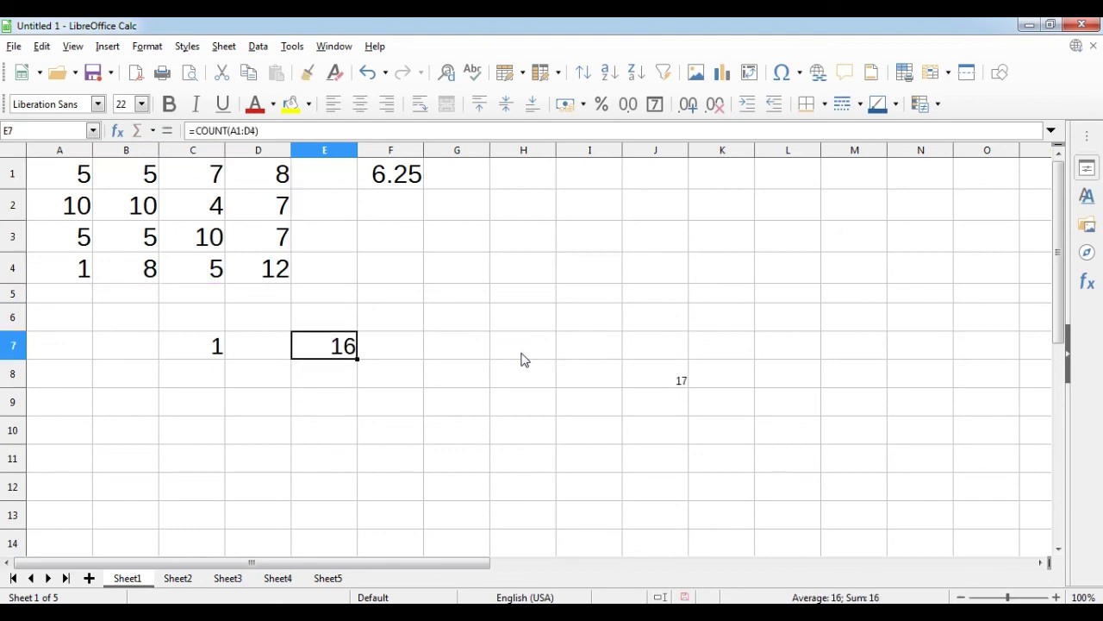